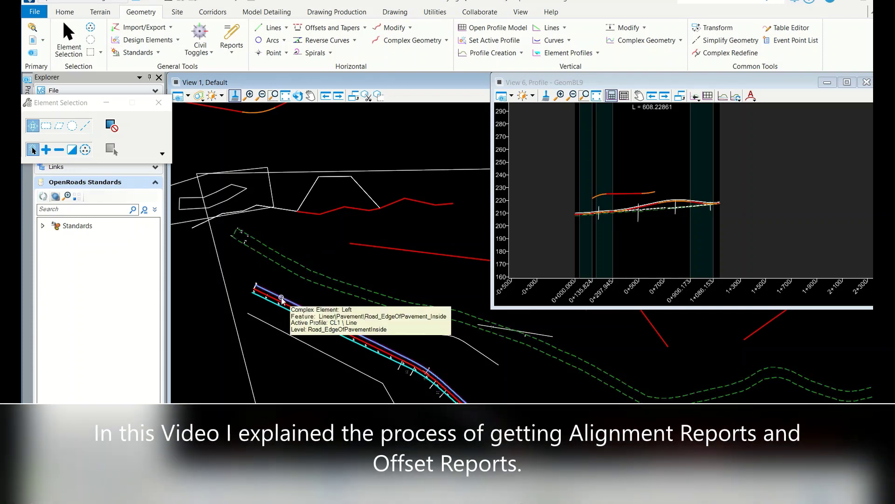
Zoom in and out around the road alignment and its offset lines in View 1.
{"action": "scroll", "coordinate": [271, 303], "scroll_direction": "up", "scroll_amount": 2}
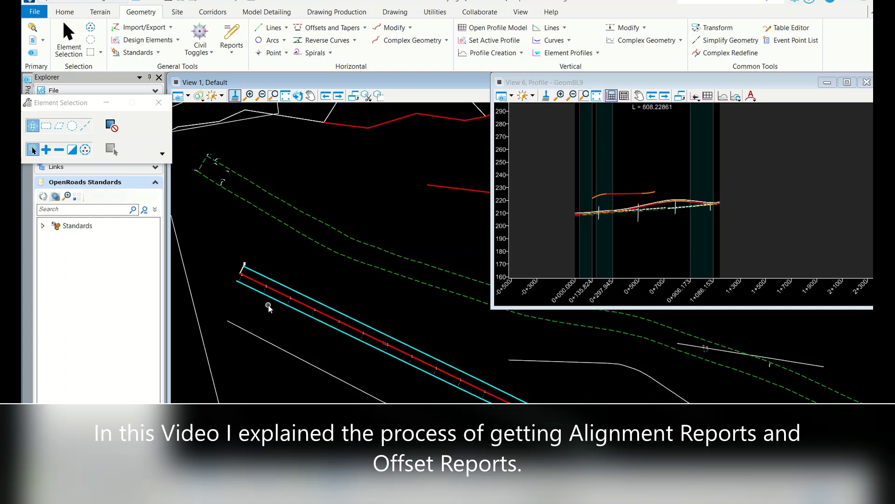
{"action": "scroll", "coordinate": [269, 299], "scroll_direction": "down", "scroll_amount": 2}
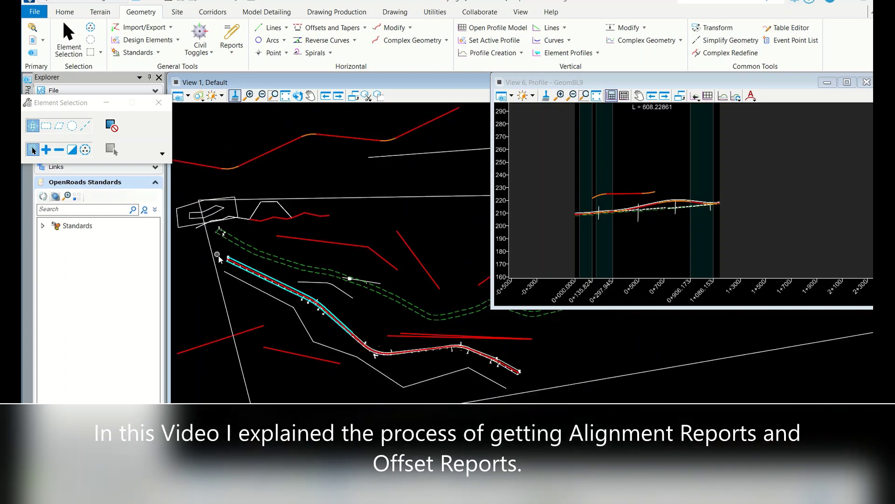
{"action": "scroll", "coordinate": [273, 289], "scroll_direction": "down", "scroll_amount": 1}
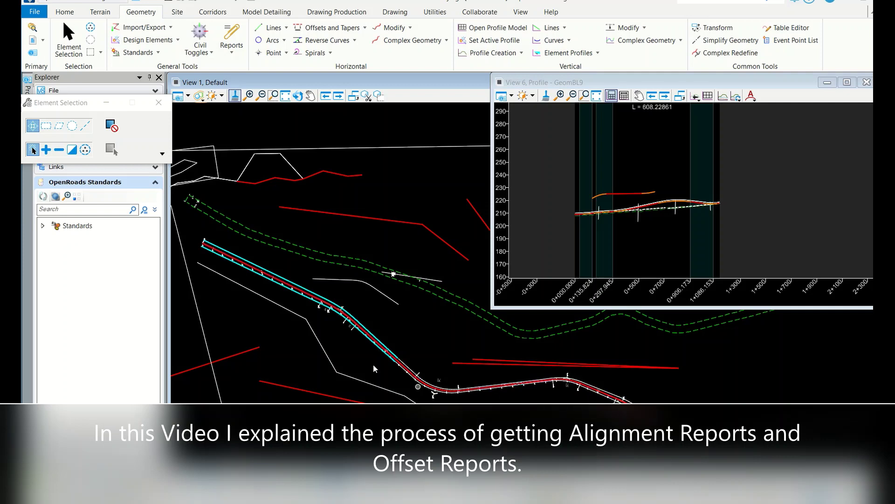
{"action": "scroll", "coordinate": [391, 367], "scroll_direction": "up", "scroll_amount": 1}
{"action": "scroll", "coordinate": [215, 279], "scroll_direction": "up", "scroll_amount": 1}
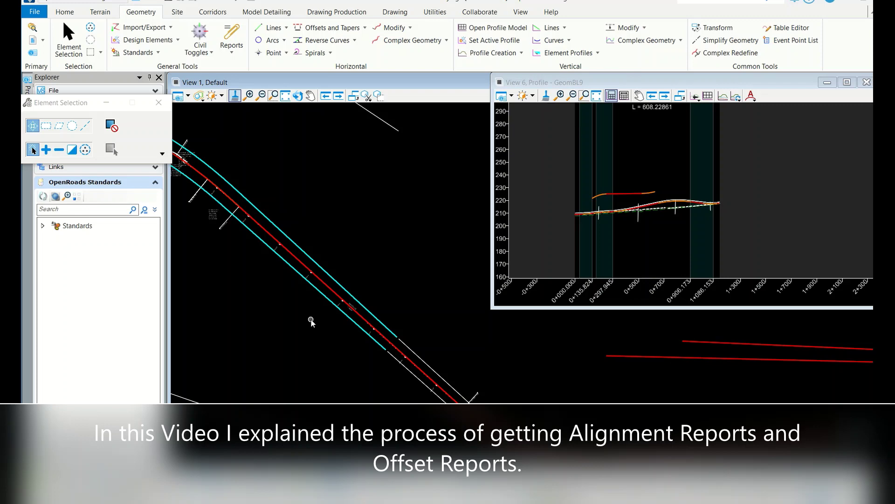
{"action": "scroll", "coordinate": [312, 321], "scroll_direction": "down", "scroll_amount": 3}
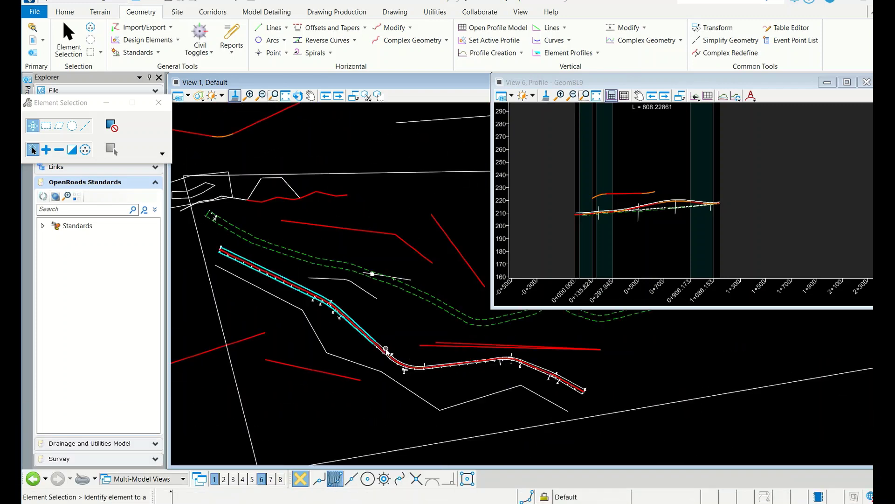
{"action": "left_click", "coordinate": [159, 103]}
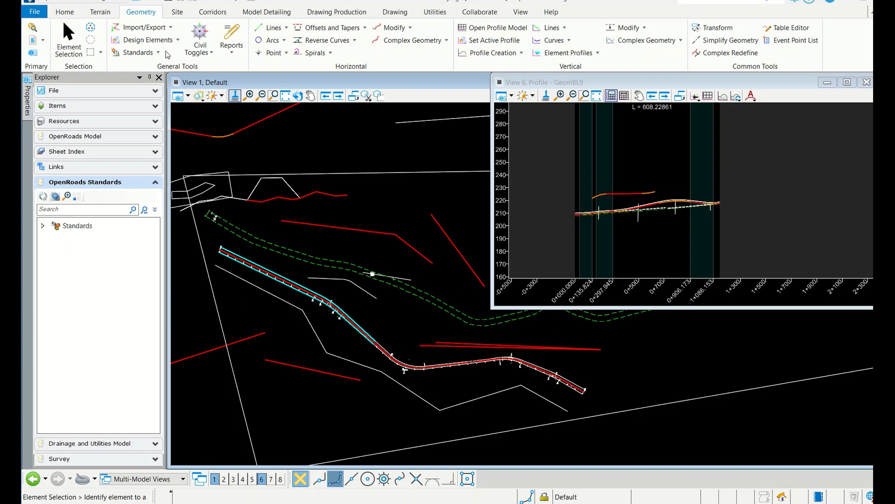
{"action": "left_click", "coordinate": [158, 53]}
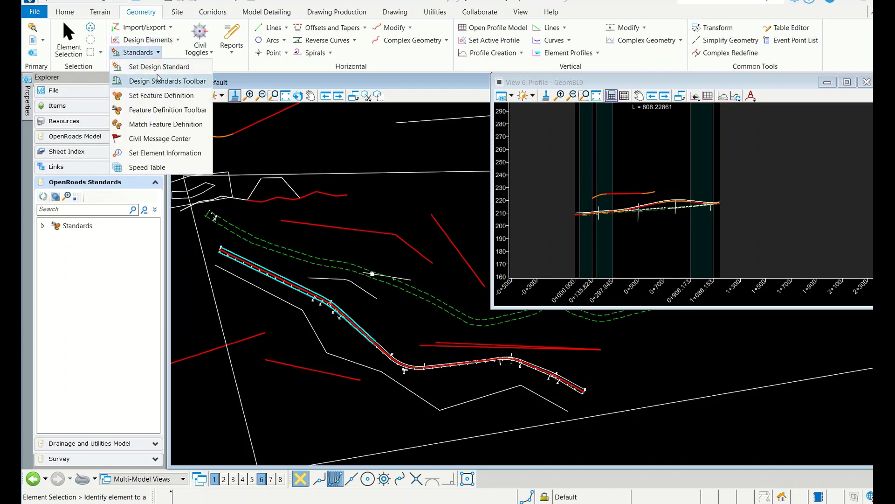
{"action": "left_click", "coordinate": [272, 294]}
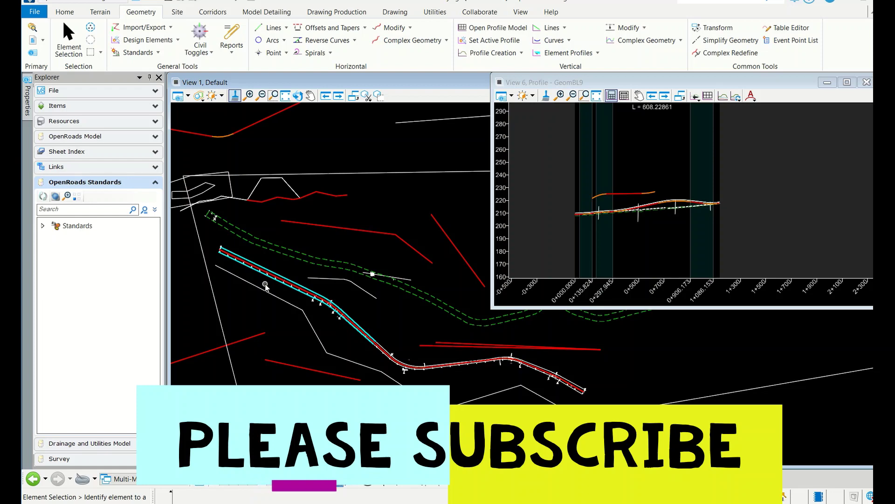
Minimize the View 6 profile view so the plan view enlarges.
{"action": "scroll", "coordinate": [280, 286], "scroll_direction": "up", "scroll_amount": 3}
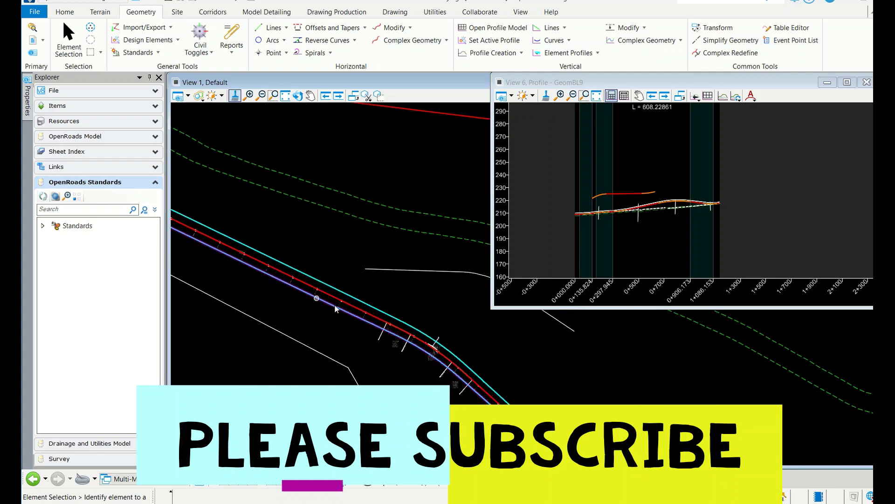
{"action": "scroll", "coordinate": [318, 312], "scroll_direction": "down", "scroll_amount": 2}
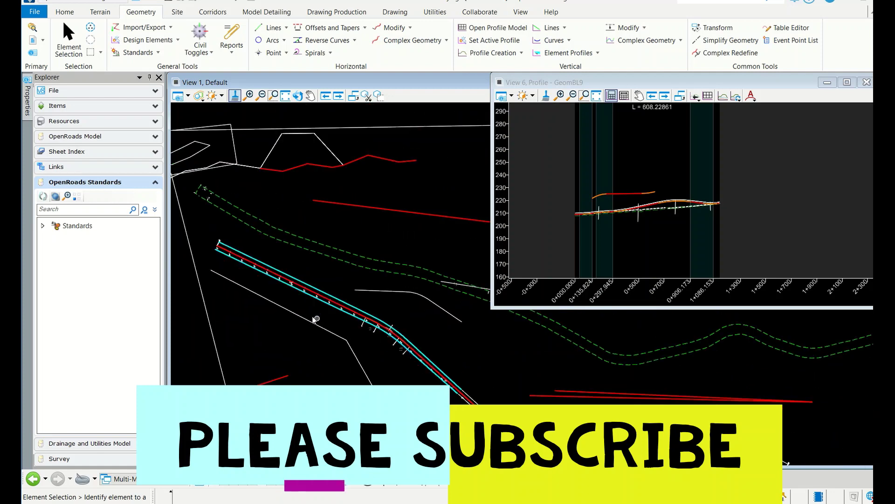
{"action": "left_click", "coordinate": [828, 82]}
{"action": "scroll", "coordinate": [446, 259], "scroll_direction": "down", "scroll_amount": 1}
{"action": "scroll", "coordinate": [410, 308], "scroll_direction": "up", "scroll_amount": 3}
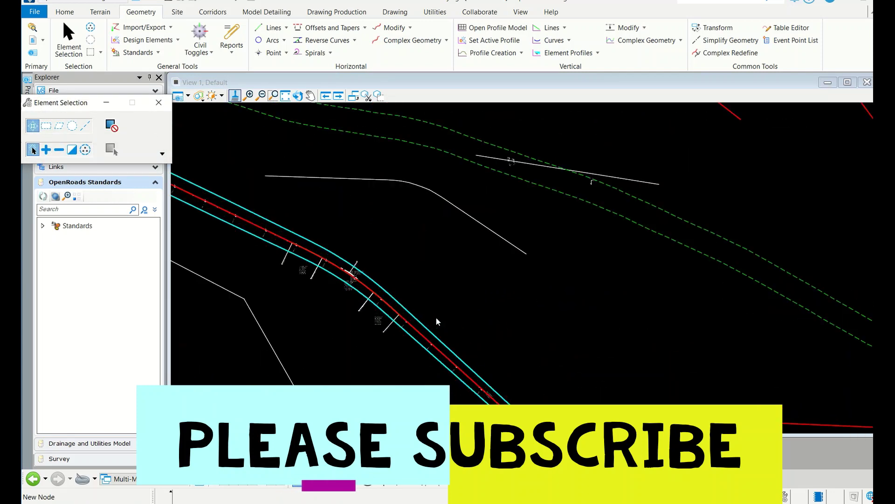
Select the Option 1 alignment in View 1 and zoom around it.
{"action": "left_click", "coordinate": [423, 333]}
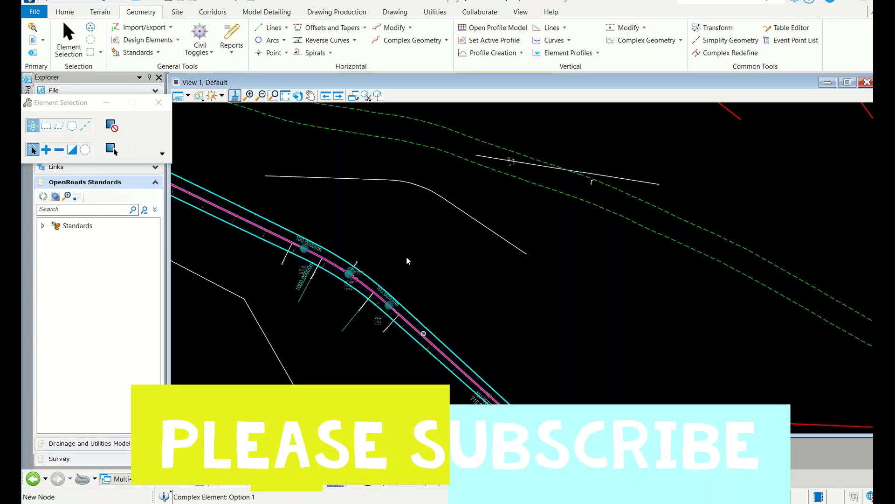
{"action": "scroll", "coordinate": [380, 264], "scroll_direction": "down", "scroll_amount": 1}
{"action": "scroll", "coordinate": [375, 262], "scroll_direction": "down", "scroll_amount": 2}
{"action": "scroll", "coordinate": [388, 271], "scroll_direction": "up", "scroll_amount": 1}
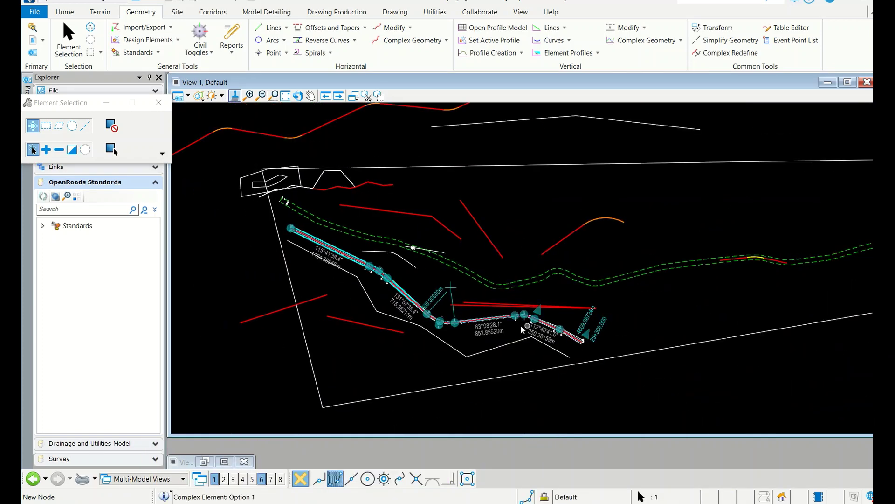
{"action": "scroll", "coordinate": [397, 298], "scroll_direction": "up", "scroll_amount": 1}
{"action": "scroll", "coordinate": [420, 317], "scroll_direction": "up", "scroll_amount": 1}
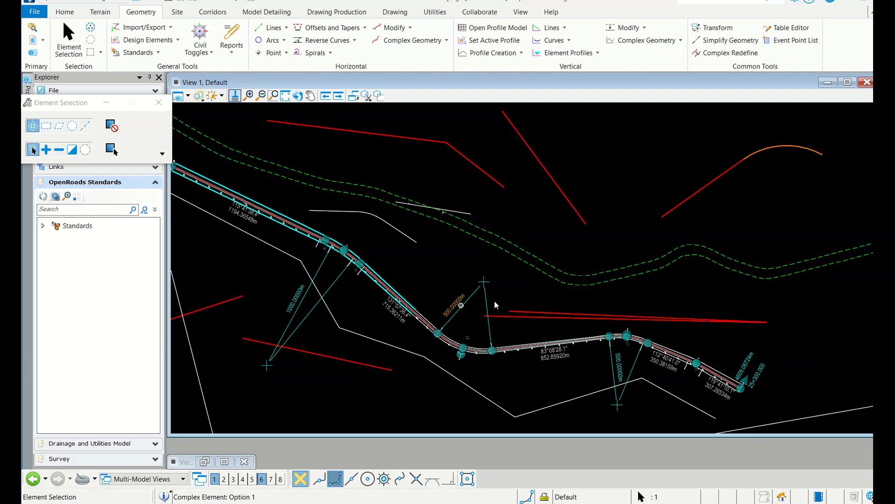
{"action": "scroll", "coordinate": [316, 303], "scroll_direction": "down", "scroll_amount": 1}
{"action": "scroll", "coordinate": [330, 243], "scroll_direction": "up", "scroll_amount": 1}
{"action": "scroll", "coordinate": [332, 244], "scroll_direction": "up", "scroll_amount": 1}
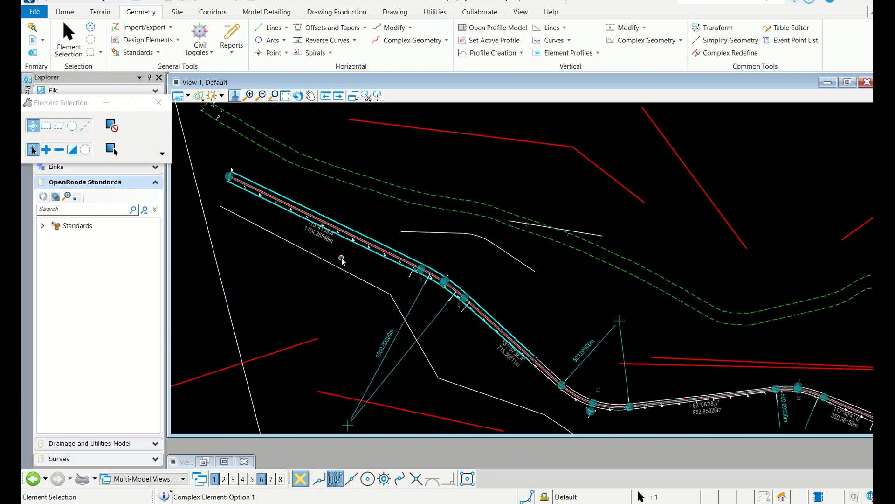
{"action": "scroll", "coordinate": [343, 238], "scroll_direction": "up", "scroll_amount": 1}
{"action": "scroll", "coordinate": [338, 231], "scroll_direction": "up", "scroll_amount": 1}
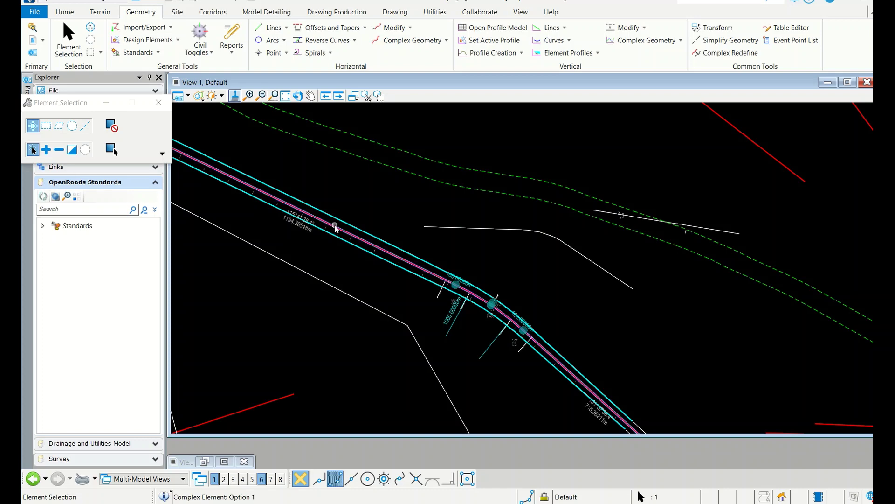
{"action": "mouse_move", "coordinate": [335, 227]}
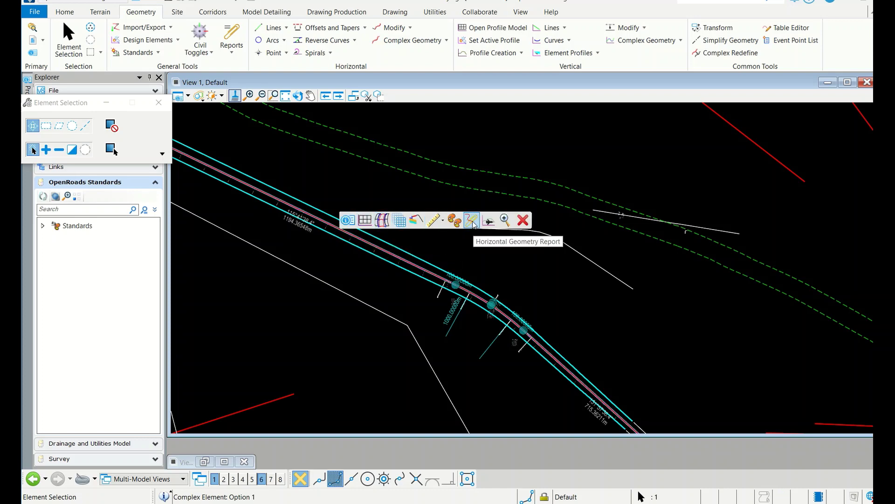
Generate the Horizontal Geometry Report and preview HorizontalAlignmentControlLineDataTable.xsl under CivilGeometry.
{"action": "left_click", "coordinate": [472, 220]}
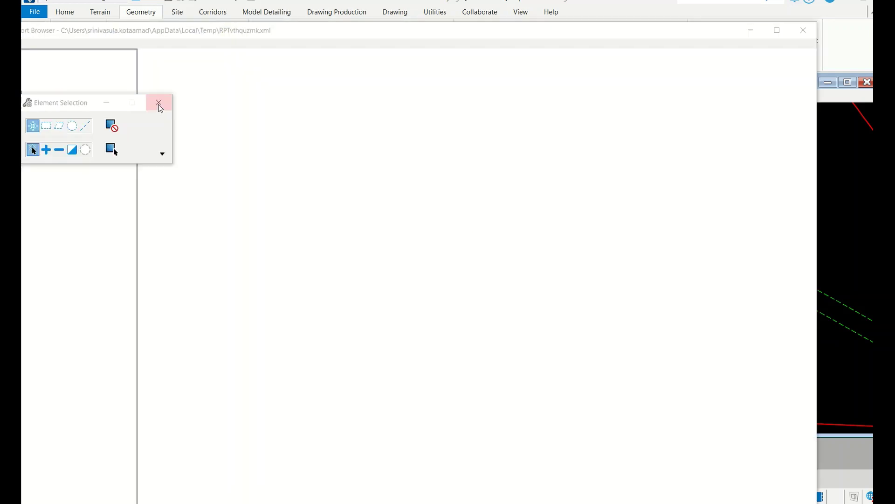
{"action": "left_click", "coordinate": [158, 102]}
{"action": "left_click_drag", "start_coordinate": [324, 45], "coordinate": [358, 45]}
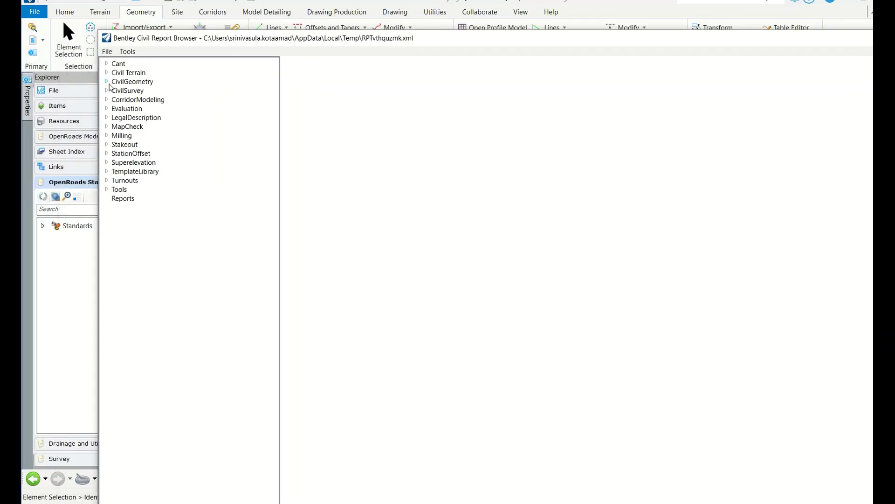
{"action": "left_click", "coordinate": [108, 84]}
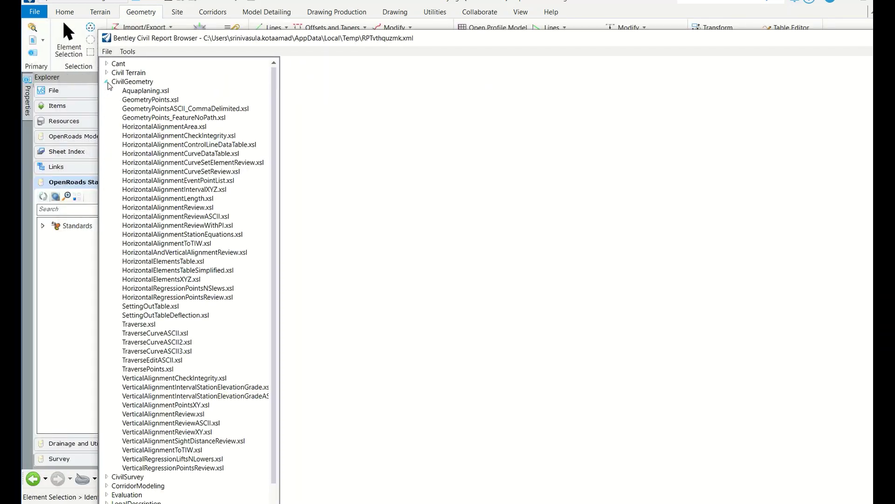
{"action": "left_click", "coordinate": [154, 127]}
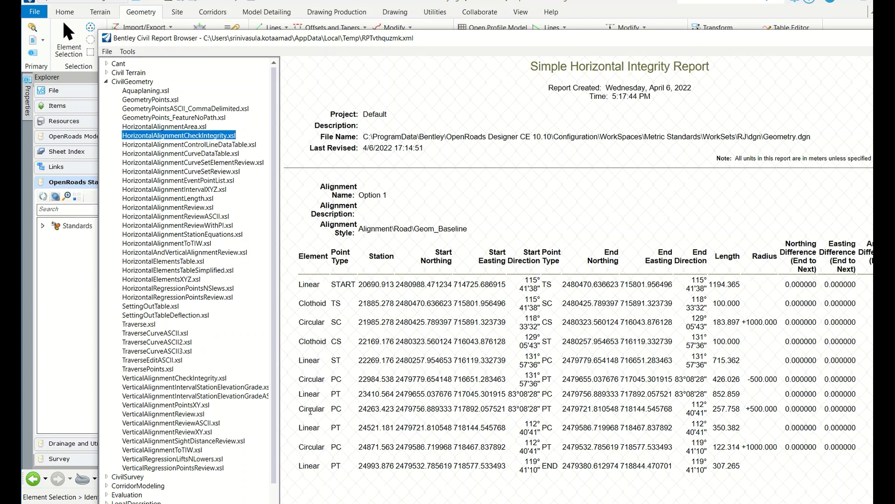
{"action": "left_click", "coordinate": [189, 145]}
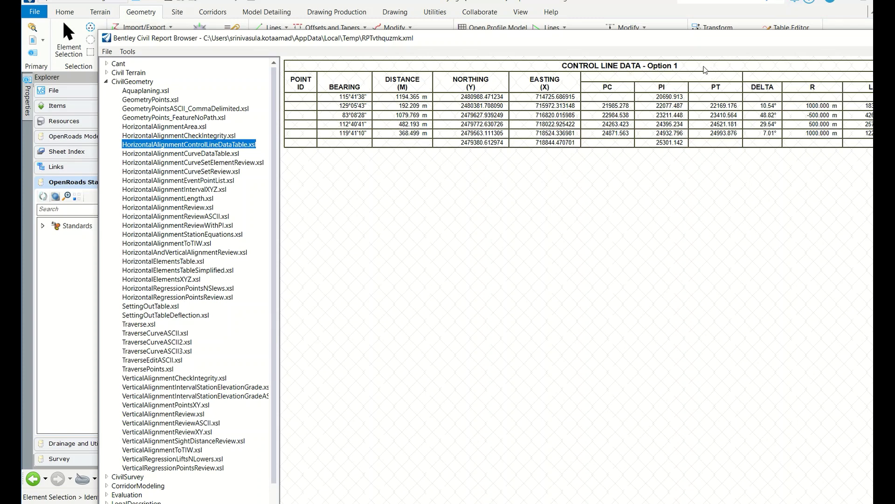
{"action": "left_click_drag", "start_coordinate": [718, 43], "coordinate": [669, 45]}
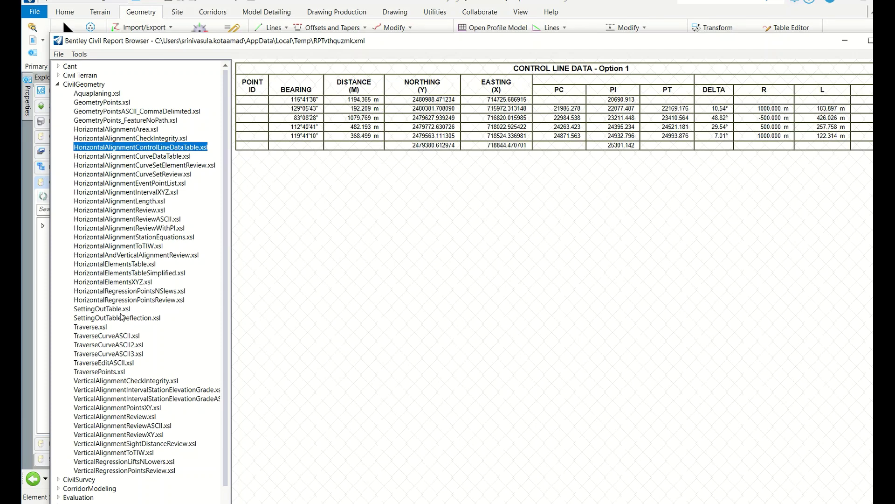
Browse Option 1's setting-out table, length, review, station equations and control line reports.
{"action": "left_click", "coordinate": [111, 311]}
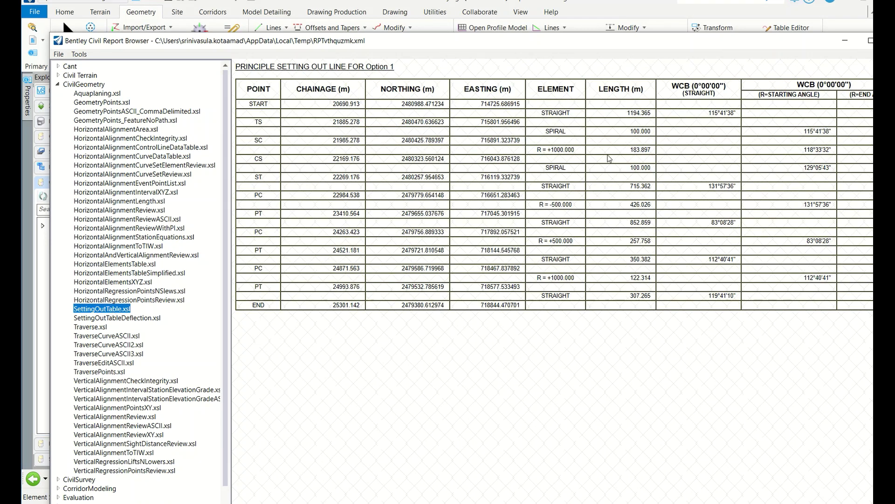
{"action": "mouse_move", "coordinate": [547, 169]}
{"action": "left_mouse_down"}
{"action": "mouse_move", "coordinate": [578, 169]}
{"action": "mouse_move", "coordinate": [588, 155]}
{"action": "left_mouse_up"}
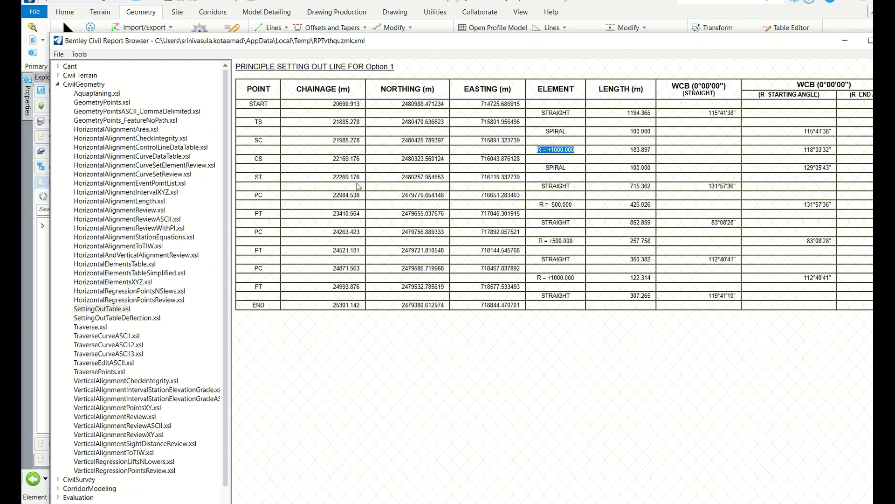
{"action": "left_click", "coordinate": [140, 200]}
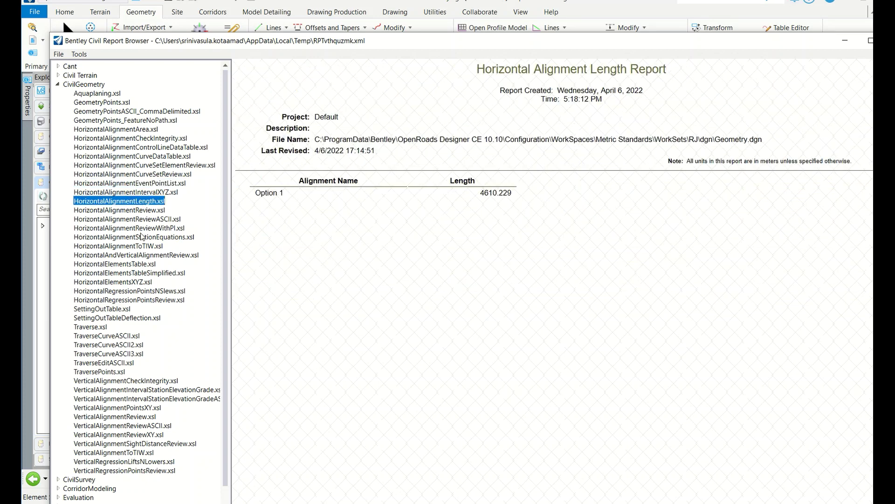
{"action": "left_click", "coordinate": [142, 227]}
{"action": "left_click", "coordinate": [144, 255]}
{"action": "left_click", "coordinate": [142, 237]}
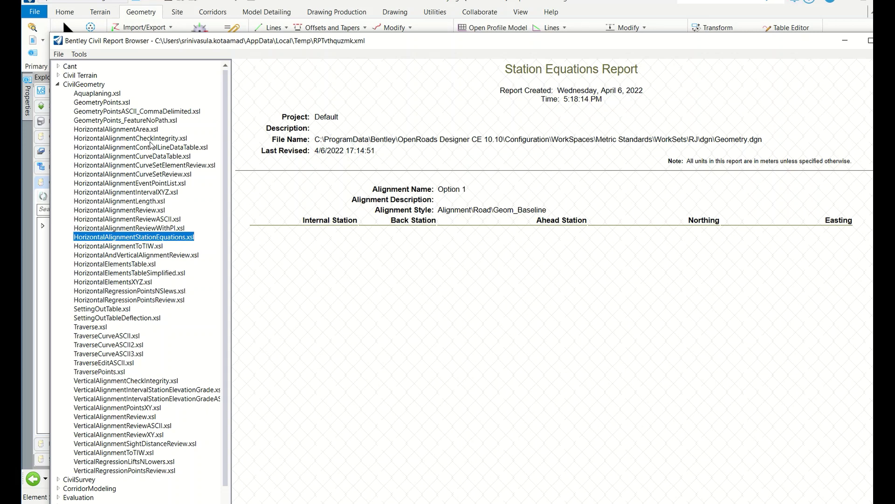
{"action": "left_click", "coordinate": [142, 147]}
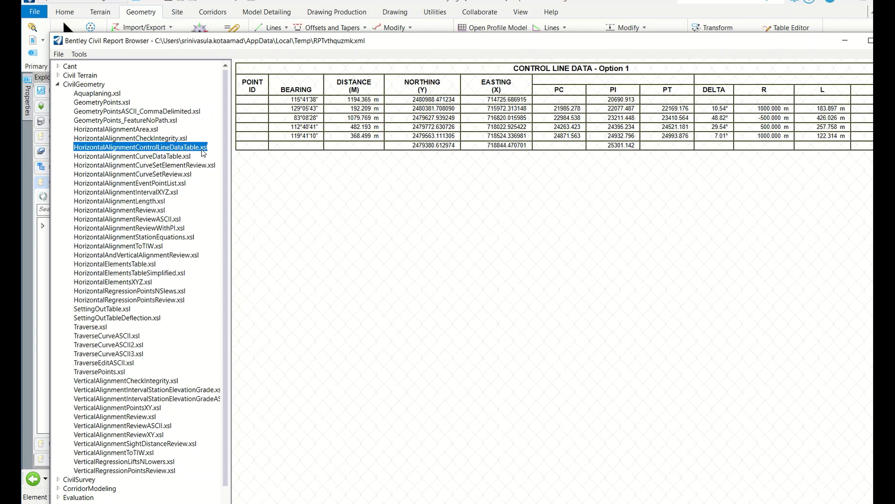
{"action": "left_click", "coordinate": [112, 310]}
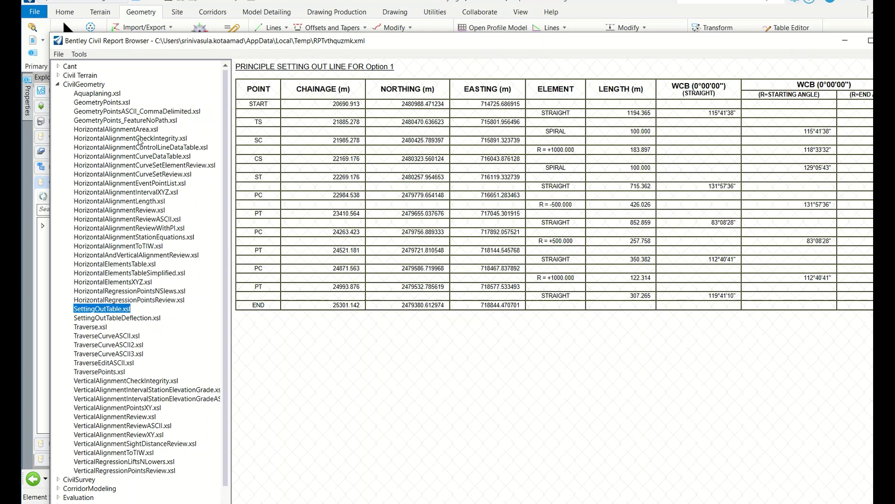
Show the Simple Horizontal Integrity Report and highlight its northing, easting and angular differences.
{"action": "left_click", "coordinate": [140, 139]}
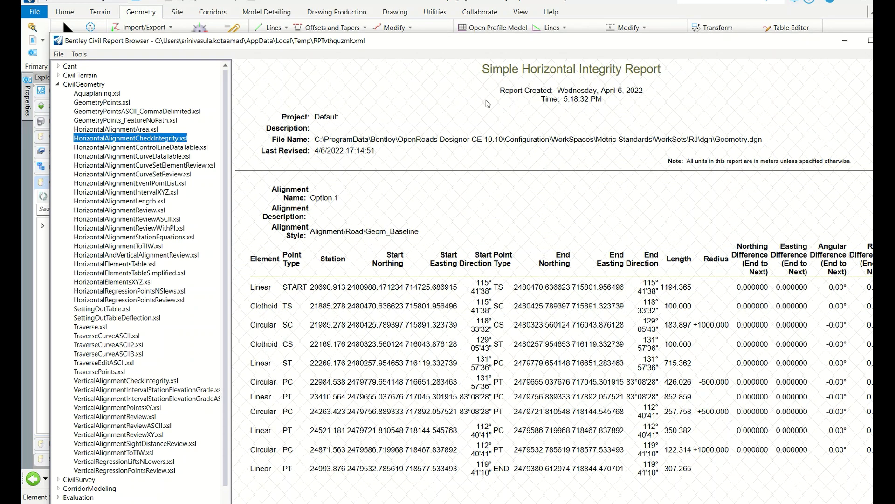
{"action": "left_click_drag", "start_coordinate": [471, 41], "coordinate": [426, 27]}
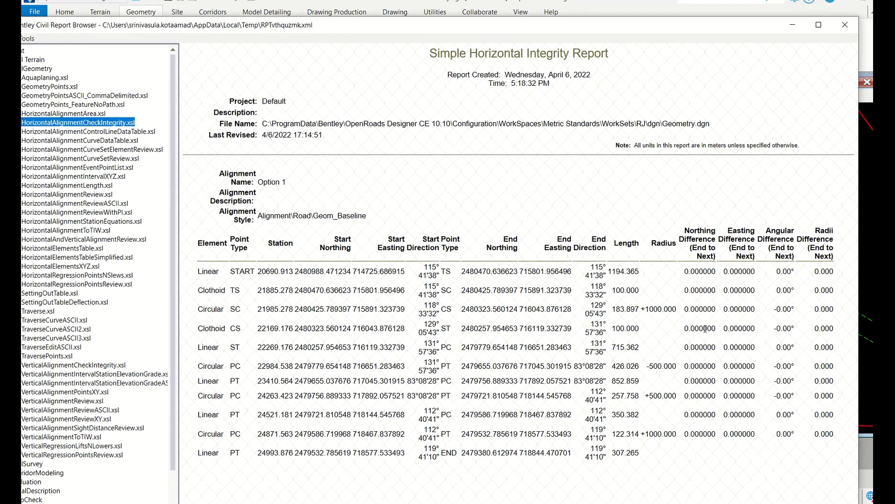
{"action": "left_click_drag", "start_coordinate": [687, 271], "coordinate": [715, 292]}
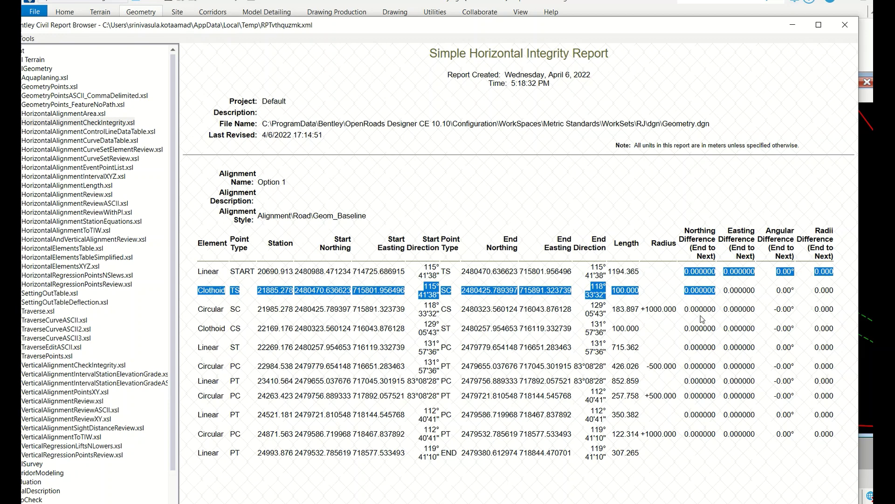
{"action": "mouse_move", "coordinate": [687, 272]}
{"action": "left_mouse_down"}
{"action": "mouse_move", "coordinate": [790, 434]}
{"action": "mouse_move", "coordinate": [834, 436]}
{"action": "left_mouse_up"}
{"action": "left_click", "coordinate": [836, 440]}
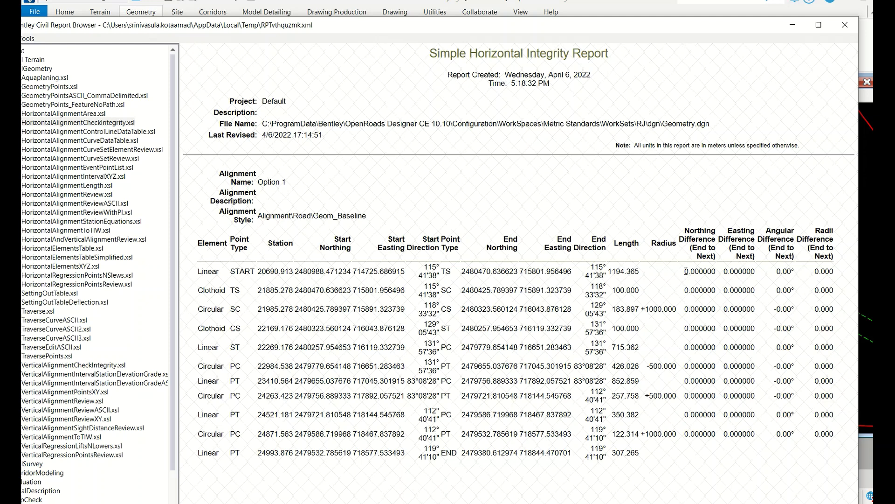
{"action": "left_click_drag", "start_coordinate": [686, 272], "coordinate": [740, 276]}
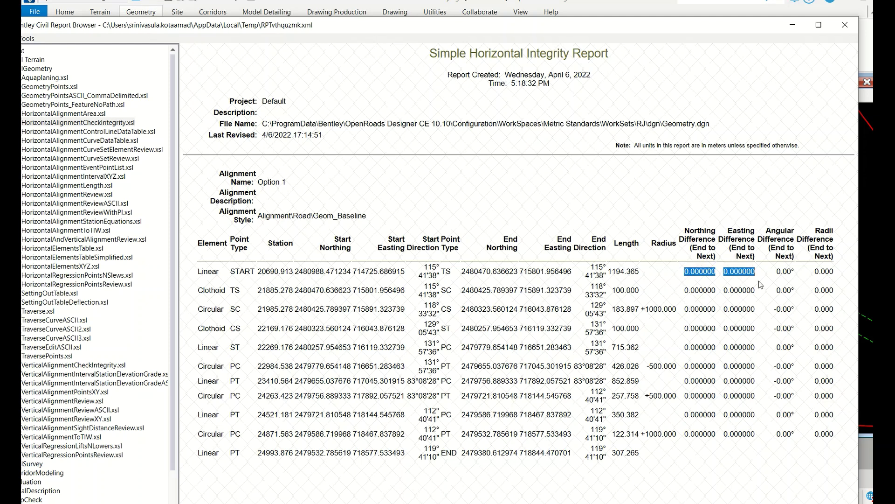
{"action": "left_click_drag", "start_coordinate": [777, 271], "coordinate": [791, 272]}
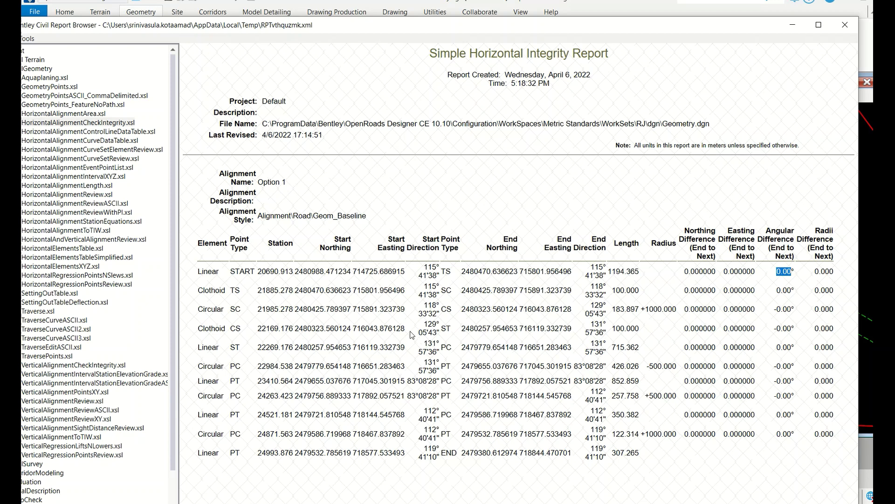
{"action": "left_click", "coordinate": [215, 290]}
Reopen HorizontalAlignmentCheckIntegrity.xsl and highlight its difference columns across the rows.
{"action": "left_click", "coordinate": [100, 123]}
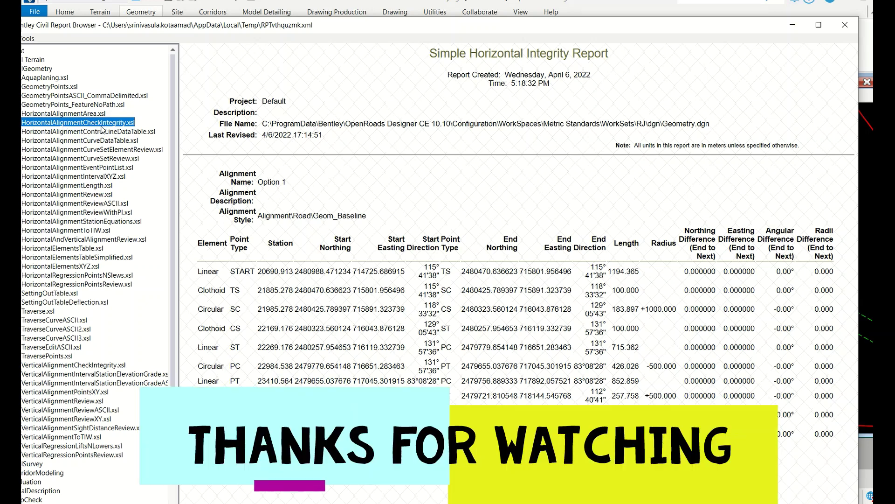
{"action": "left_click_drag", "start_coordinate": [691, 272], "coordinate": [838, 429]}
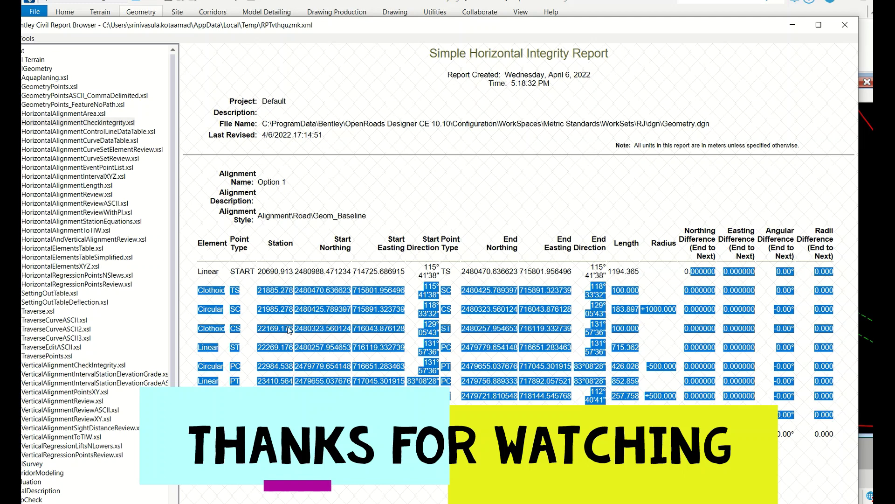
{"action": "left_click", "coordinate": [220, 317]}
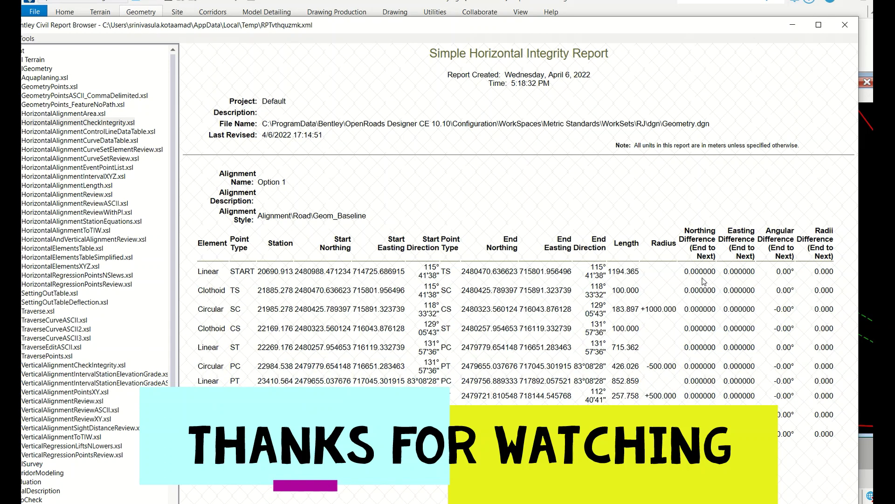
{"action": "left_click", "coordinate": [113, 123]}
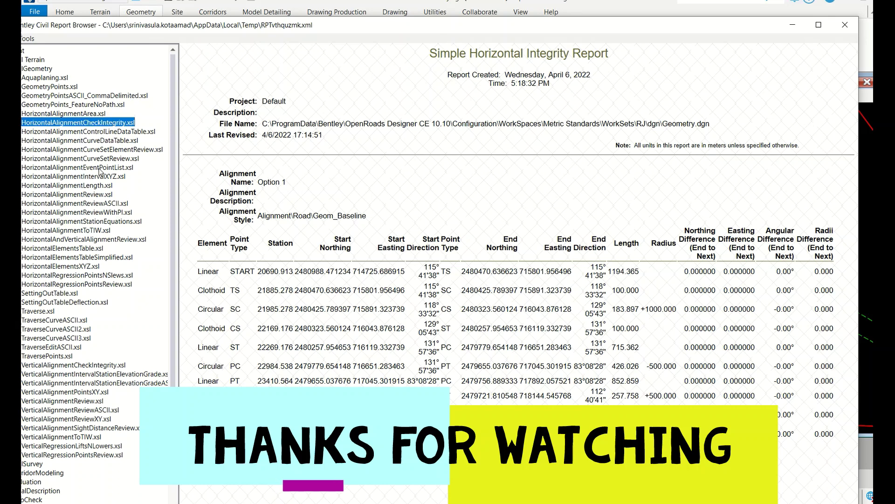
Show the principle setting-out table and export it to Microsoft Excel.
{"action": "left_click", "coordinate": [115, 133]}
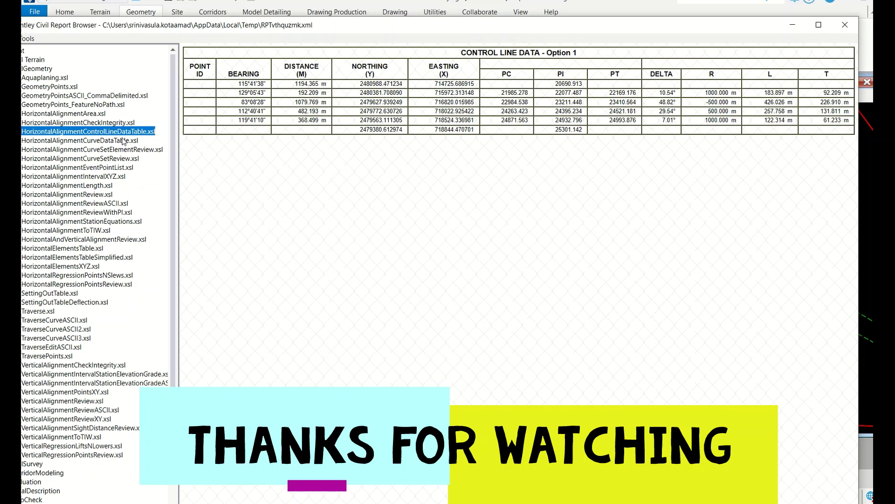
{"action": "left_click", "coordinate": [60, 294]}
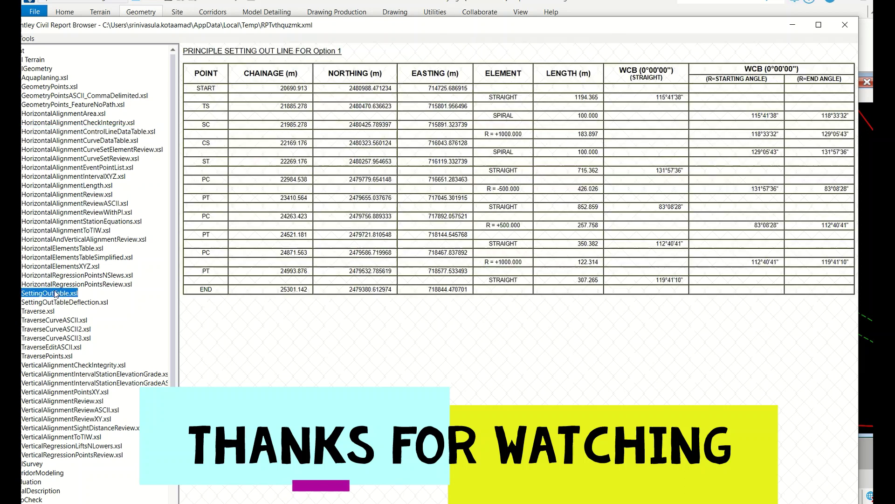
{"action": "right_click", "coordinate": [362, 165]}
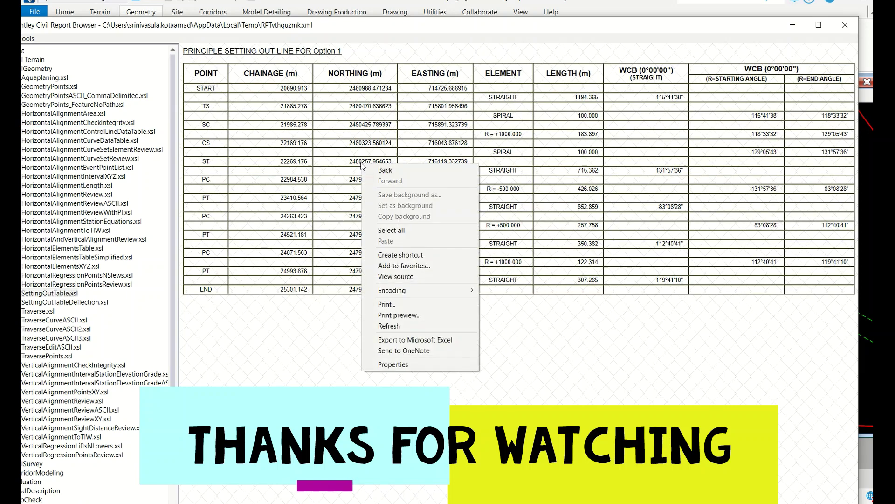
{"action": "left_click", "coordinate": [399, 340]}
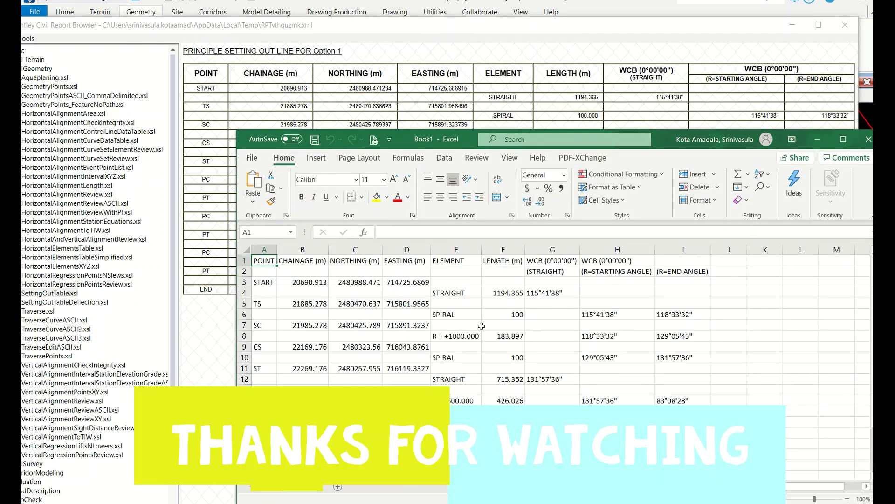
Maximize the Excel workbook and apply All Borders to table range A1:I26.
{"action": "left_click_drag", "start_coordinate": [665, 139], "coordinate": [630, 79]}
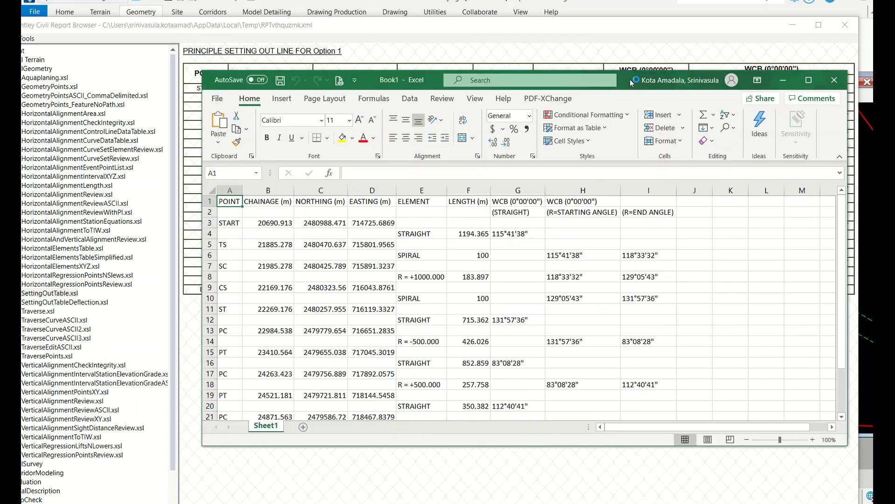
{"action": "left_click", "coordinate": [808, 81]}
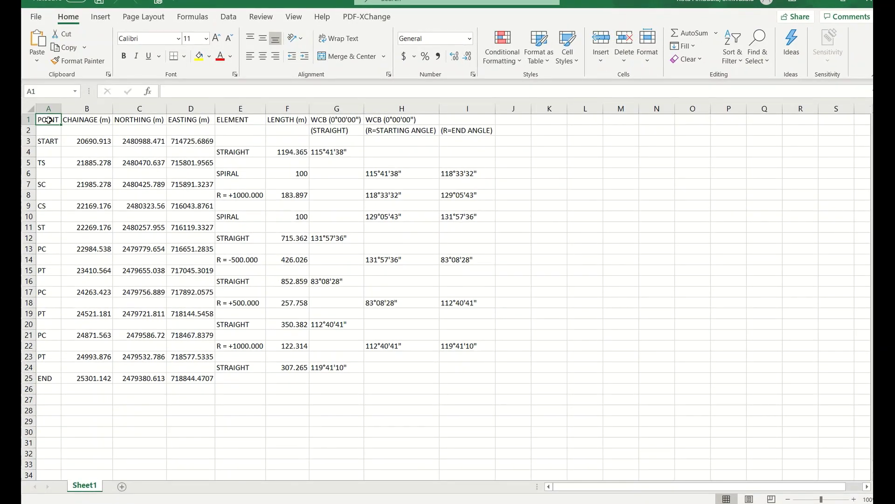
{"action": "left_click_drag", "start_coordinate": [49, 120], "coordinate": [466, 388]}
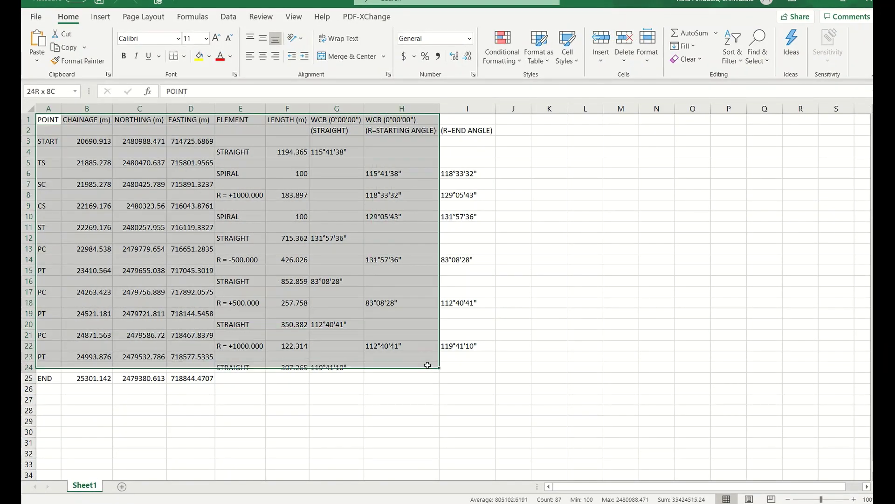
{"action": "left_click", "coordinate": [185, 56]}
{"action": "left_click", "coordinate": [200, 167]}
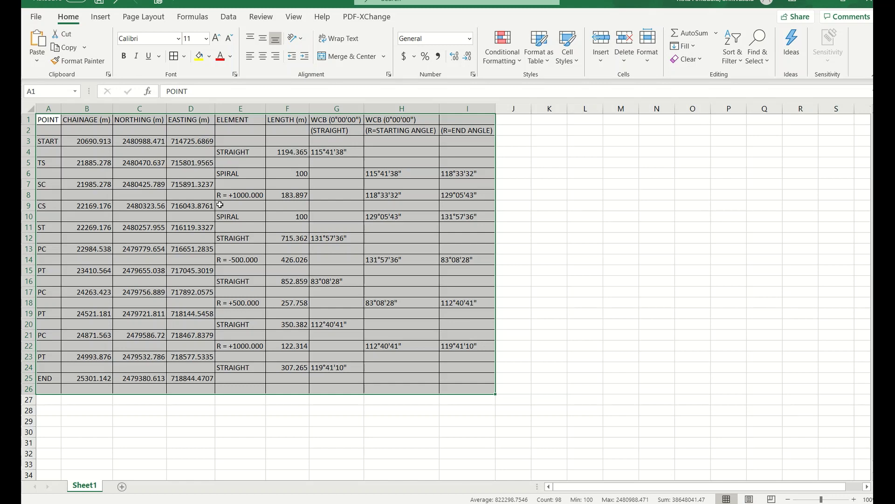
Step through the point names in column A, from START past TS and PC.
{"action": "left_click", "coordinate": [46, 141]}
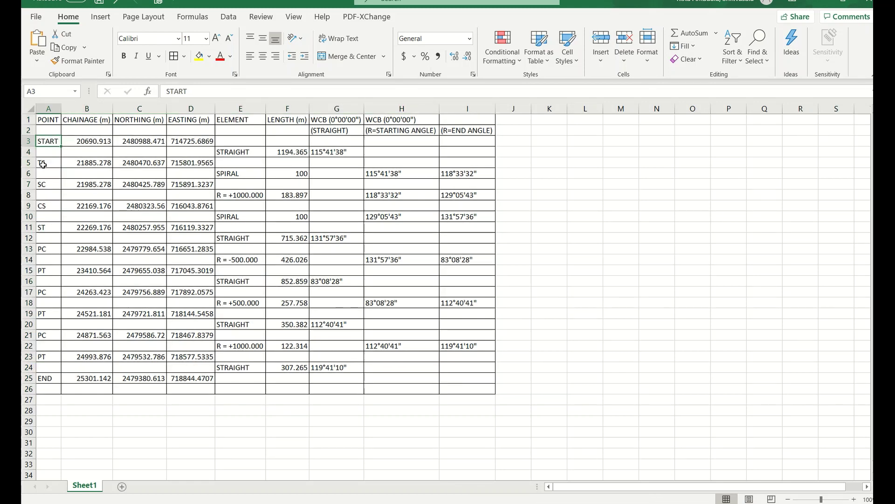
{"action": "left_click", "coordinate": [43, 166]}
{"action": "left_click", "coordinate": [44, 187]}
{"action": "left_click", "coordinate": [48, 208]}
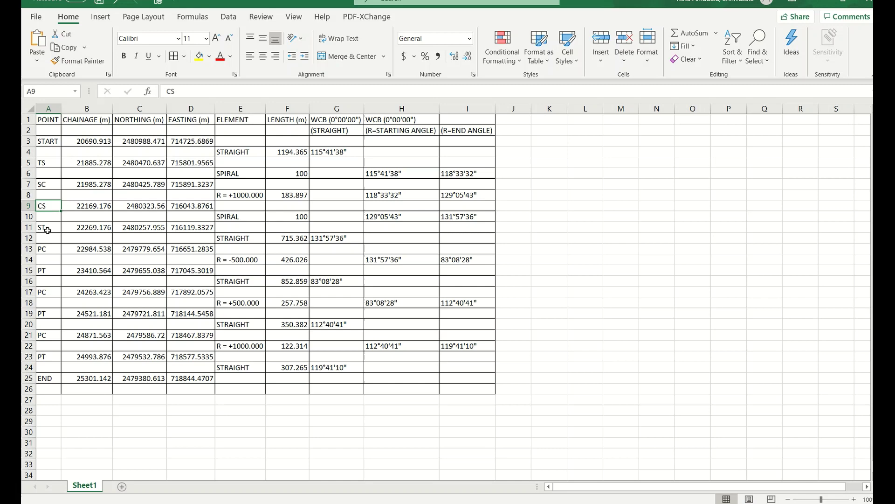
{"action": "left_click", "coordinate": [48, 229]}
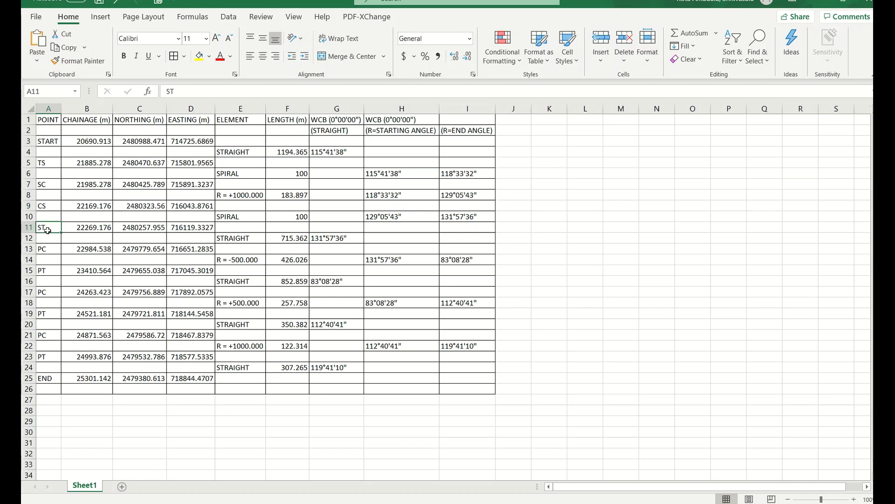
{"action": "left_click", "coordinate": [54, 254]}
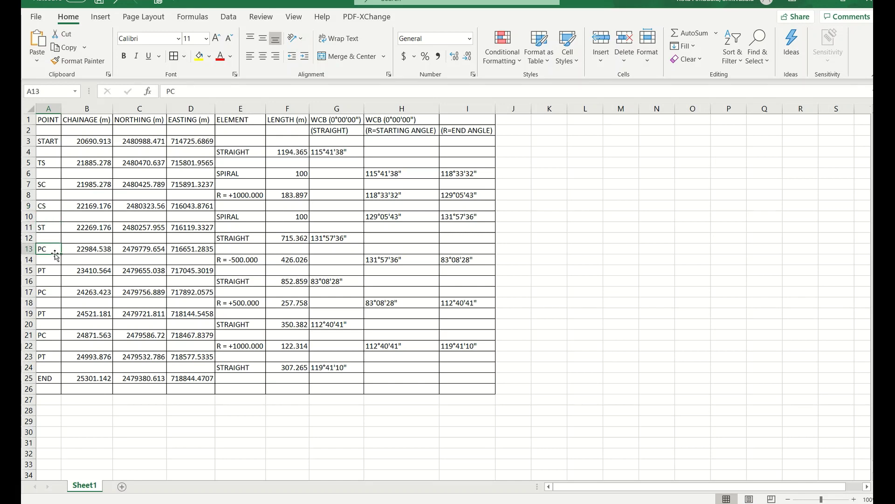
{"action": "left_click", "coordinate": [43, 275]}
{"action": "left_click", "coordinate": [44, 294]}
{"action": "left_click", "coordinate": [49, 314]}
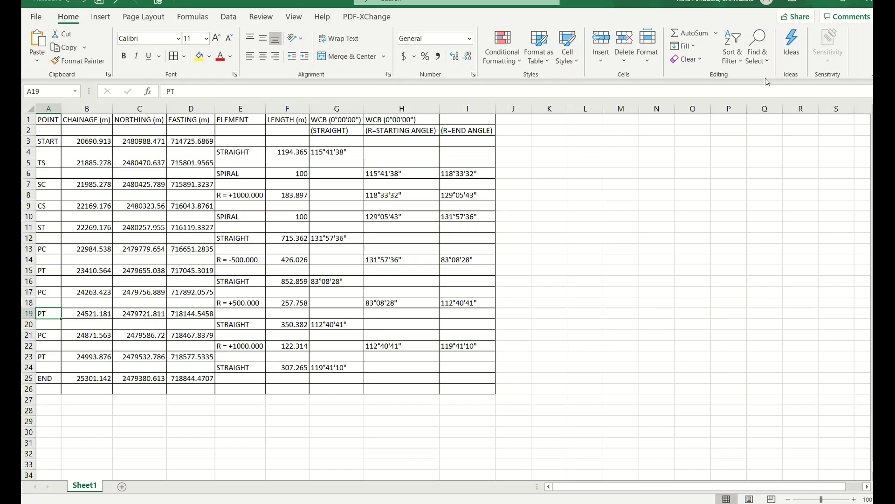
Minimize Excel and reshow the Simple Horizontal Integrity Report with the browser restored.
{"action": "left_click", "coordinate": [823, 4]}
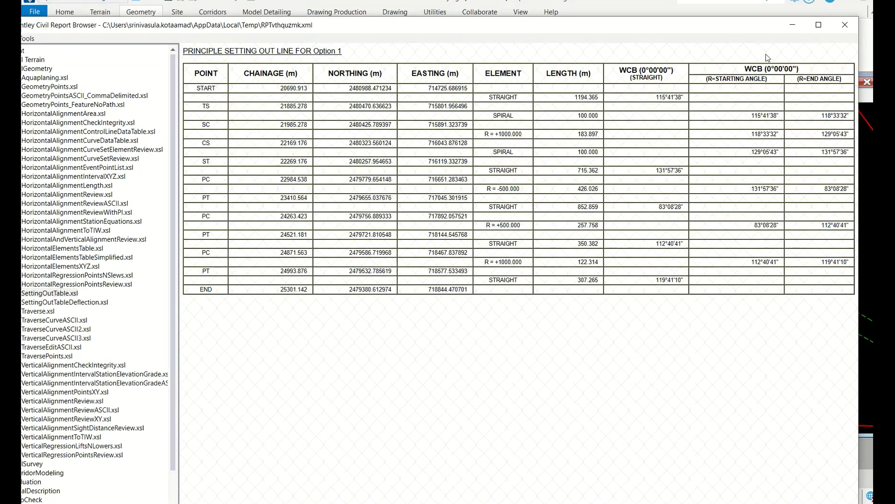
{"action": "left_click", "coordinate": [84, 122]}
{"action": "right_click", "coordinate": [345, 290]}
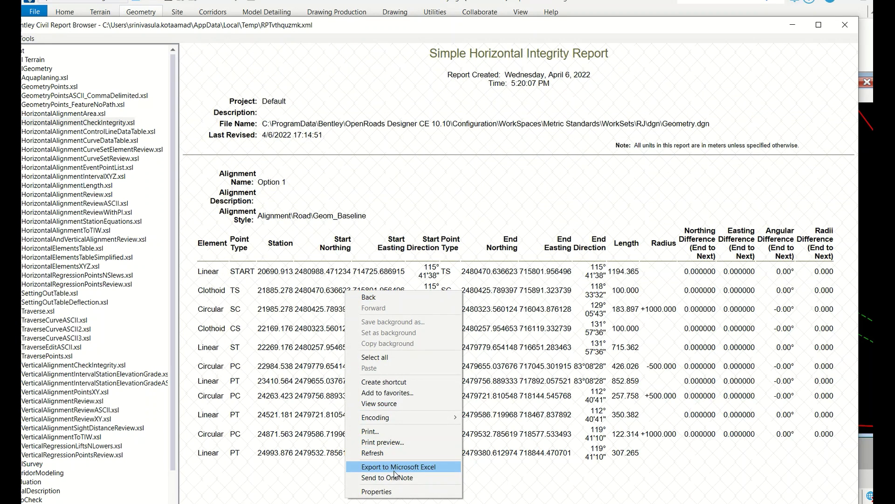
{"action": "left_click", "coordinate": [190, 116]}
{"action": "double_click", "coordinate": [337, 25]}
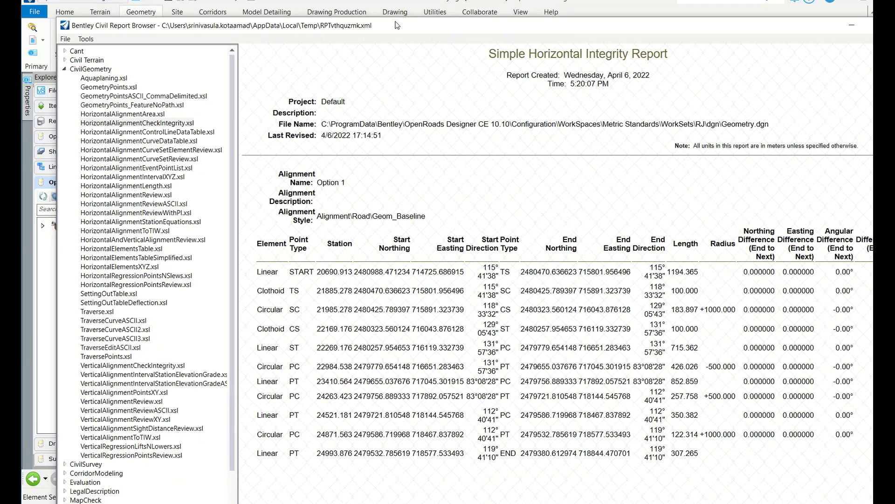
Browse the File save-as options without saving, then minimize the Civil Report Browser.
{"action": "left_click", "coordinate": [65, 39]}
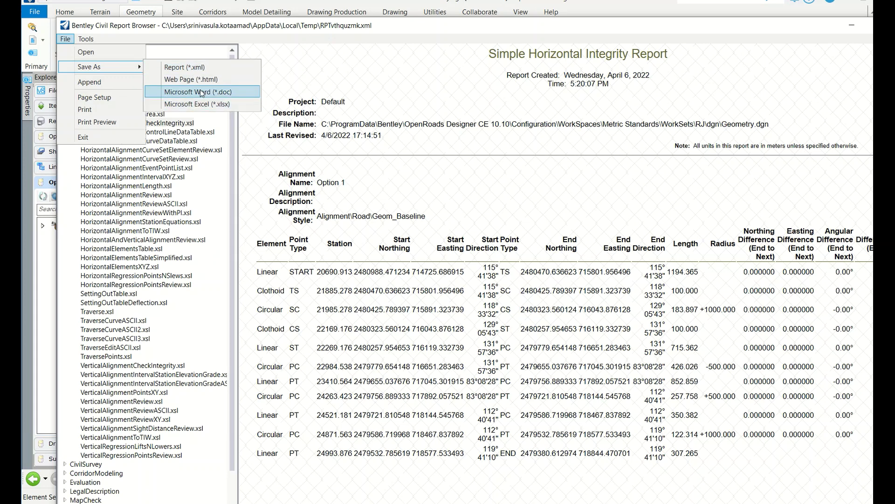
{"action": "mouse_move", "coordinate": [108, 66]}
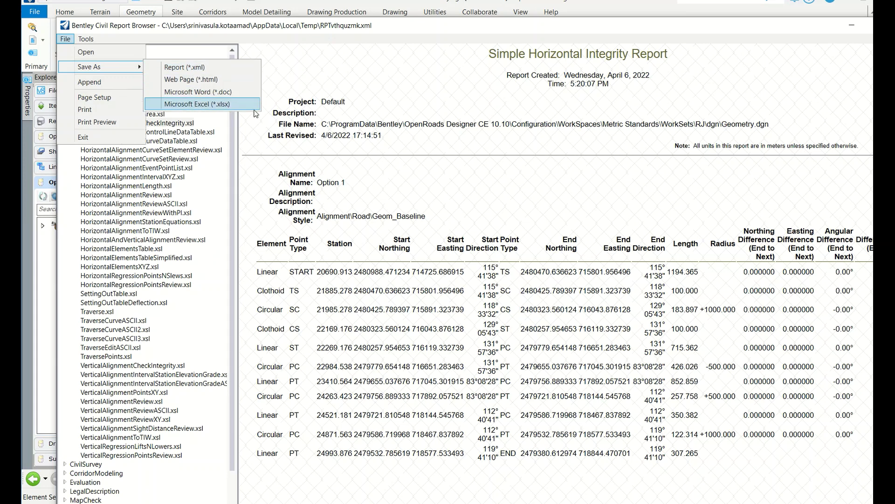
{"action": "left_click", "coordinate": [198, 104]}
{"action": "left_click", "coordinate": [65, 38]}
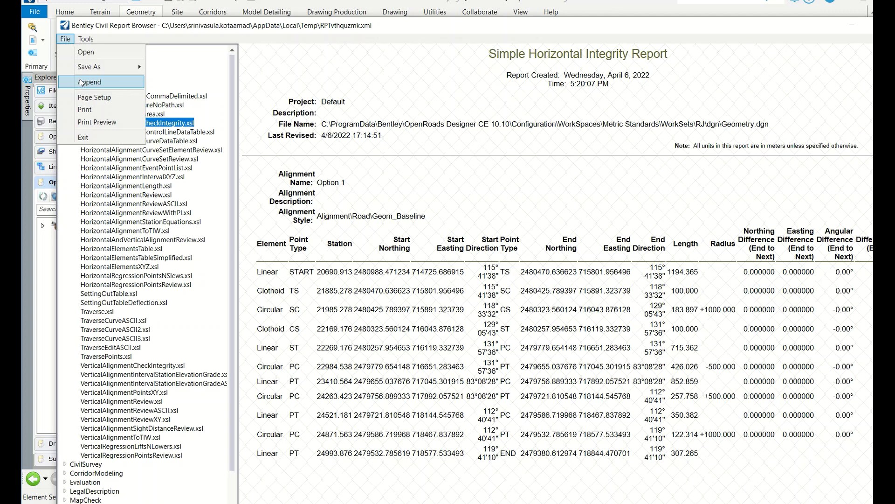
{"action": "left_click", "coordinate": [451, 104]}
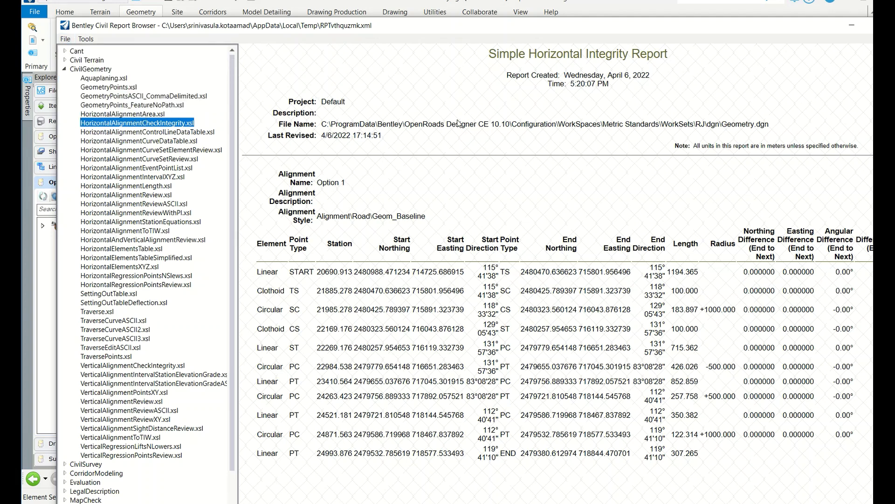
{"action": "left_click", "coordinate": [852, 26]}
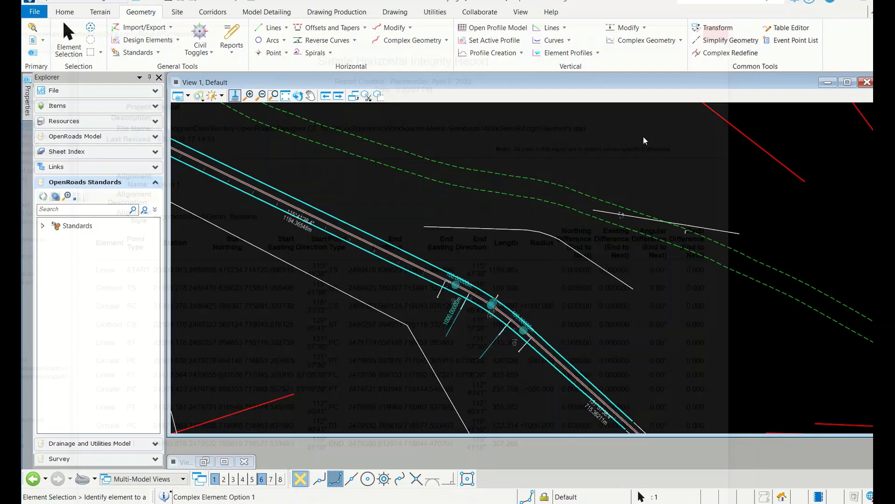
Open the GeomBL9 alignment's profile model in View 7.
{"action": "scroll", "coordinate": [409, 238], "scroll_direction": "down", "scroll_amount": 3}
{"action": "scroll", "coordinate": [489, 233], "scroll_direction": "down", "scroll_amount": 3}
{"action": "scroll", "coordinate": [686, 282], "scroll_direction": "up", "scroll_amount": 2}
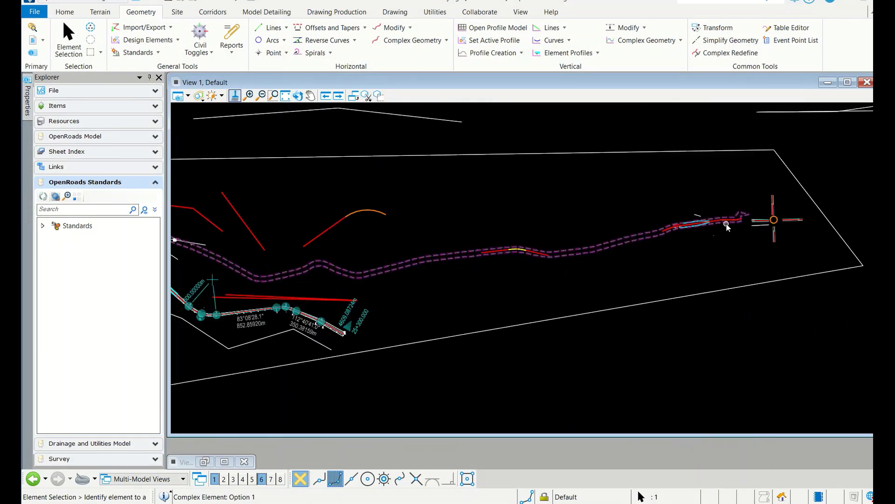
{"action": "scroll", "coordinate": [726, 225], "scroll_direction": "up", "scroll_amount": 3}
{"action": "scroll", "coordinate": [596, 217], "scroll_direction": "up", "scroll_amount": 2}
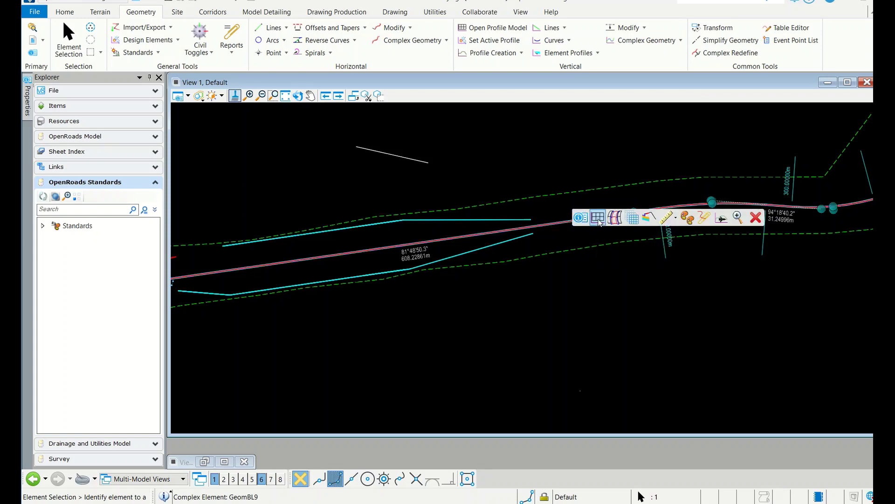
{"action": "left_click", "coordinate": [598, 217]}
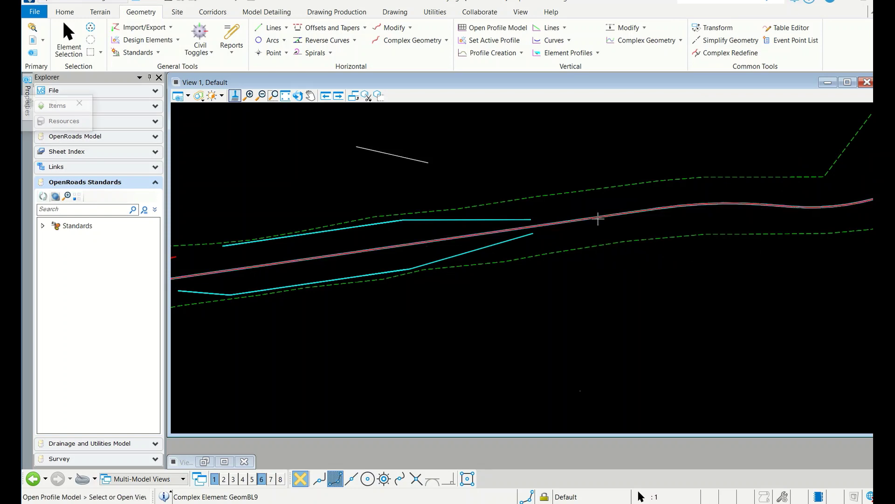
{"action": "left_click", "coordinate": [271, 479]}
{"action": "left_click", "coordinate": [633, 372]}
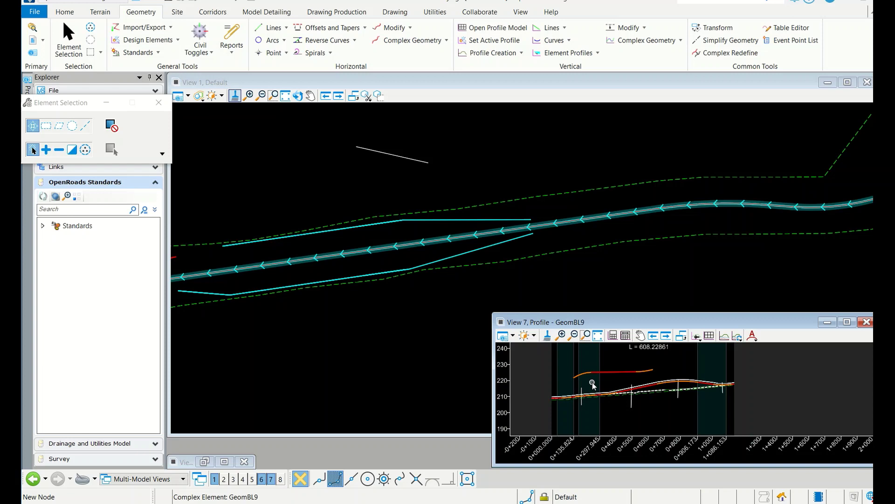
Select the VUP vertical profile and launch its Profile Report.
{"action": "scroll", "coordinate": [630, 387], "scroll_direction": "up", "scroll_amount": 3}
{"action": "scroll", "coordinate": [634, 388], "scroll_direction": "up", "scroll_amount": 2}
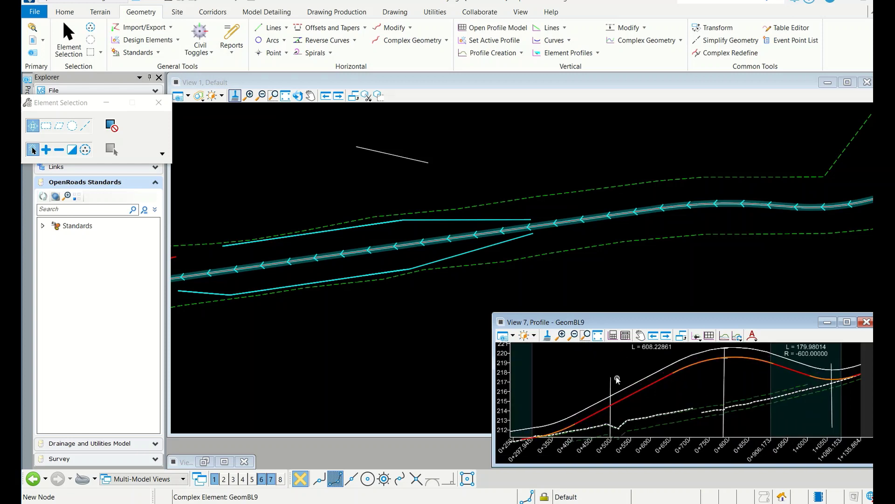
{"action": "scroll", "coordinate": [635, 389], "scroll_direction": "down", "scroll_amount": 1}
{"action": "scroll", "coordinate": [636, 389], "scroll_direction": "up", "scroll_amount": 1}
{"action": "mouse_move", "coordinate": [635, 388]}
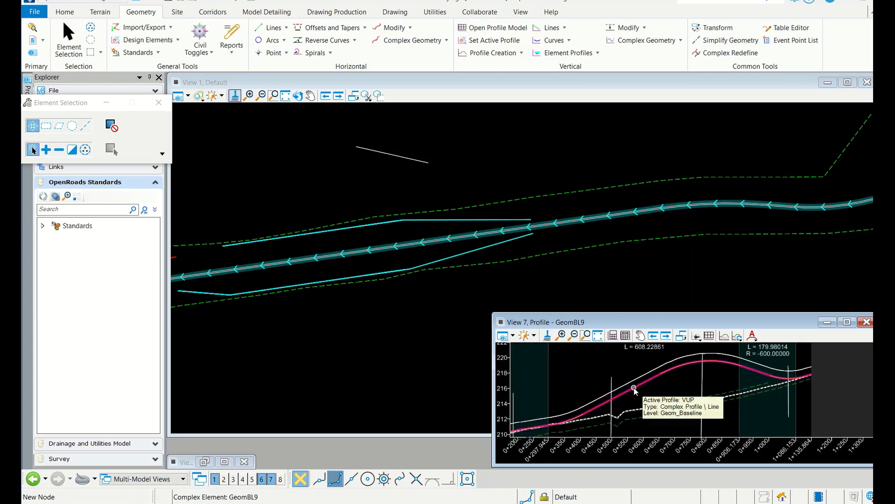
{"action": "left_click", "coordinate": [634, 388]}
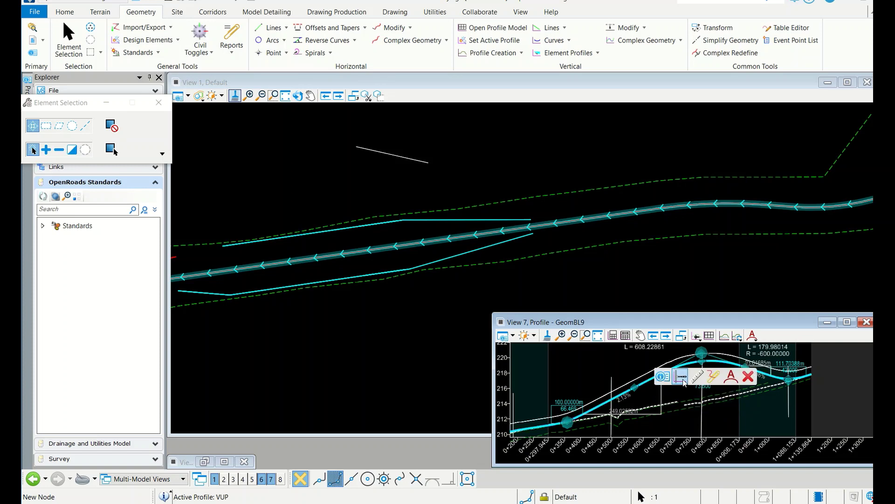
{"action": "left_click", "coordinate": [711, 381]}
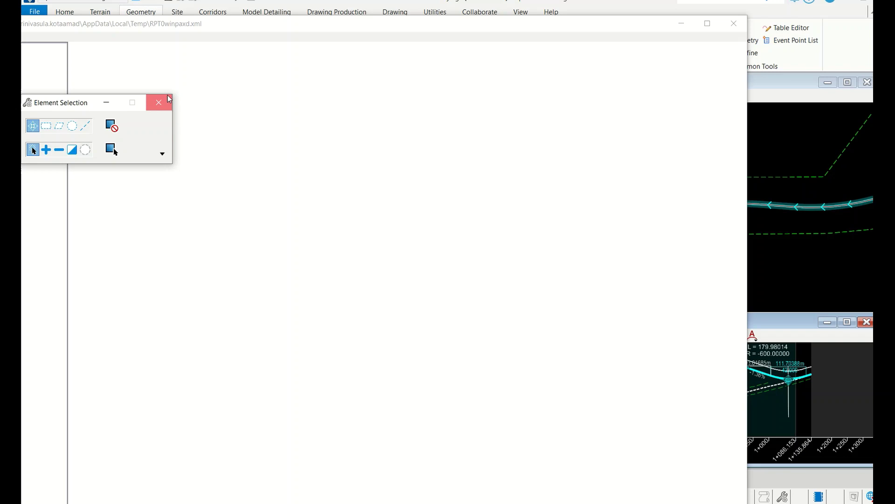
Preview the vertical integrity, review, regression lift/lowers and setting-out table reports under CivilGeometry.
{"action": "left_click", "coordinate": [161, 99]}
{"action": "left_click", "coordinate": [76, 89]}
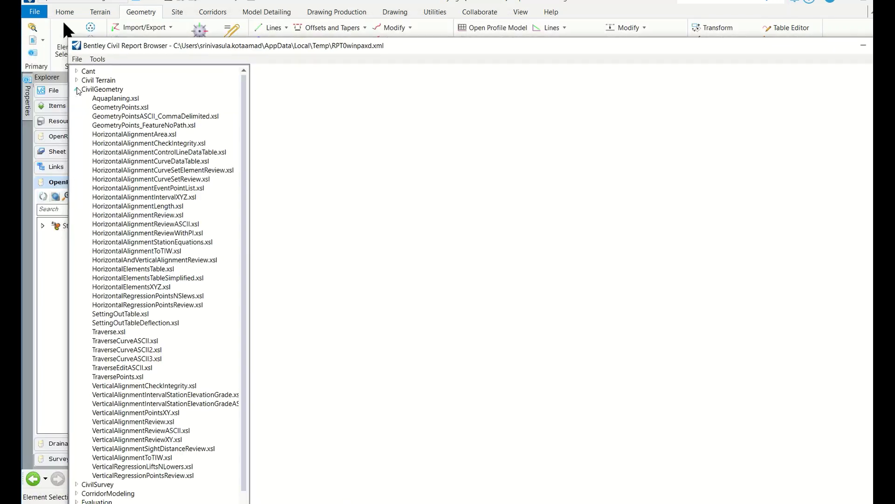
{"action": "left_click", "coordinate": [127, 386]}
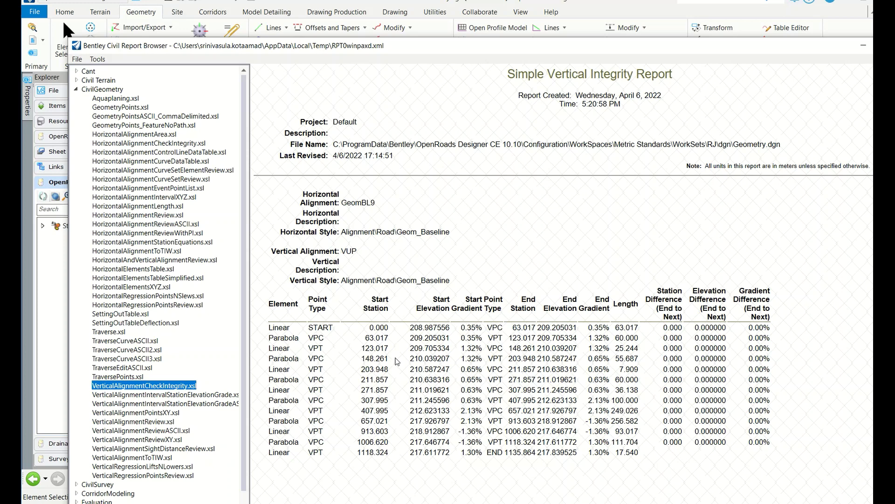
{"action": "left_click", "coordinate": [155, 421]}
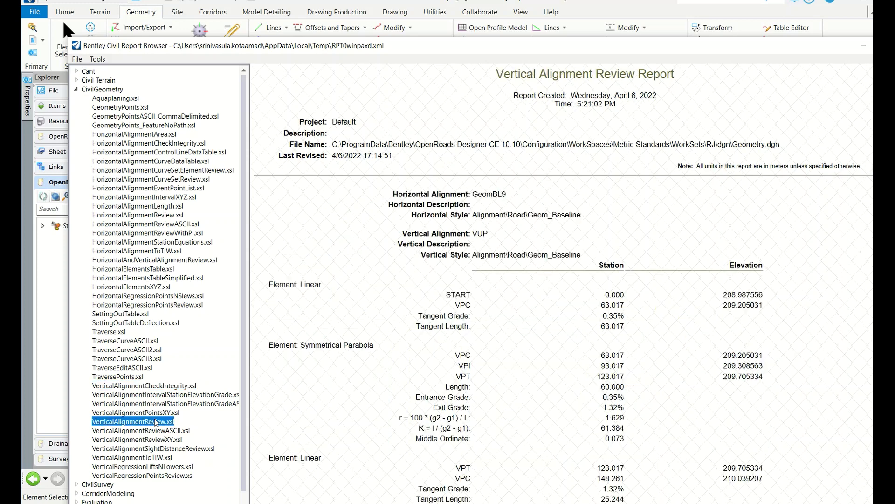
{"action": "left_click", "coordinate": [157, 449]}
{"action": "left_click", "coordinate": [154, 466]}
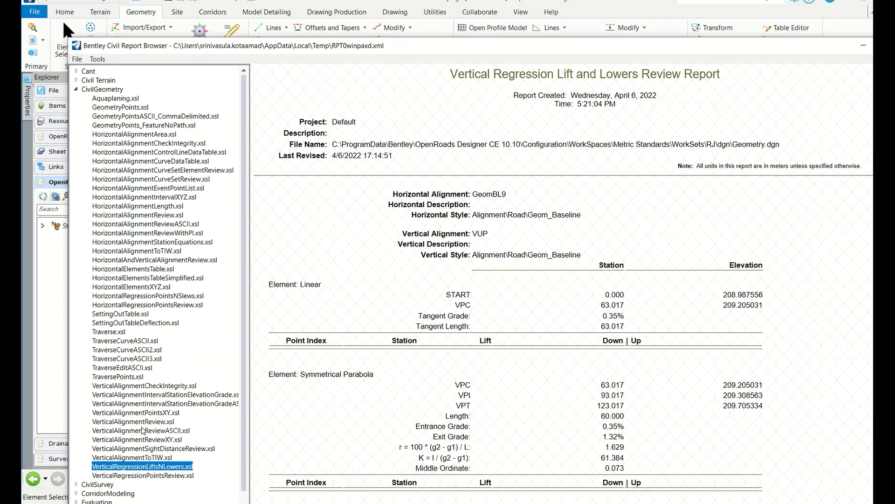
{"action": "left_click", "coordinate": [135, 315]}
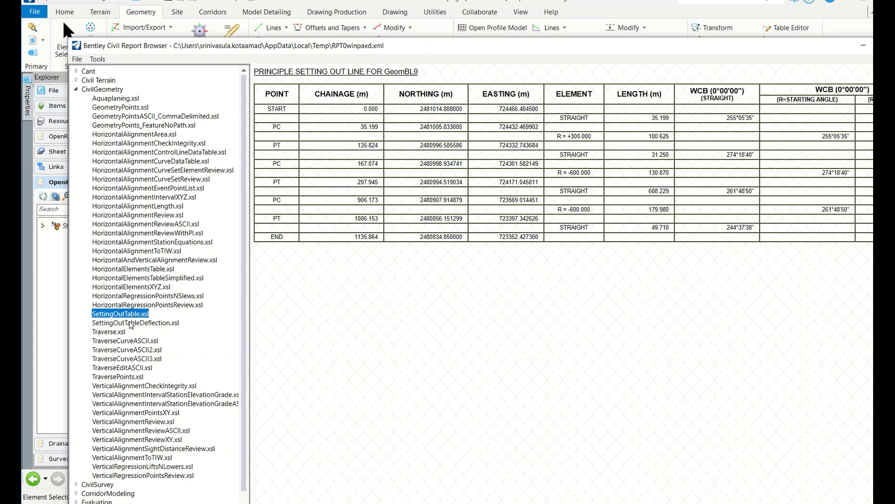
{"action": "left_click", "coordinate": [118, 324]}
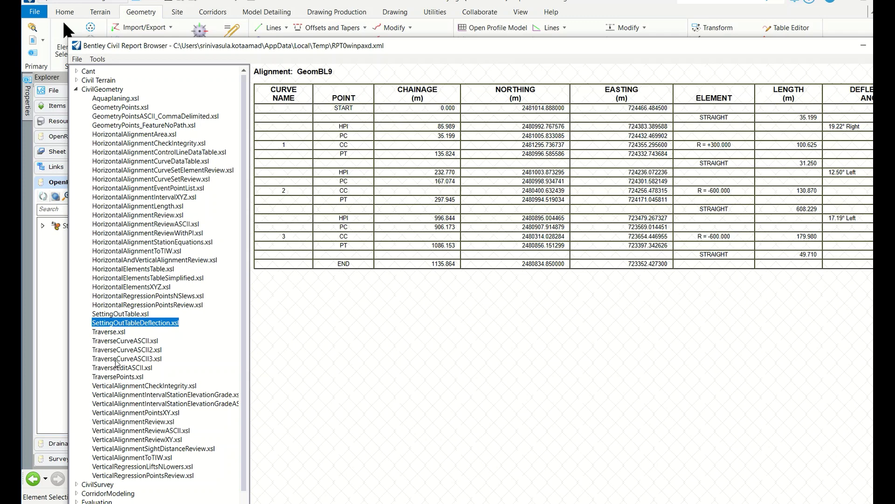
{"action": "left_click", "coordinate": [118, 386]}
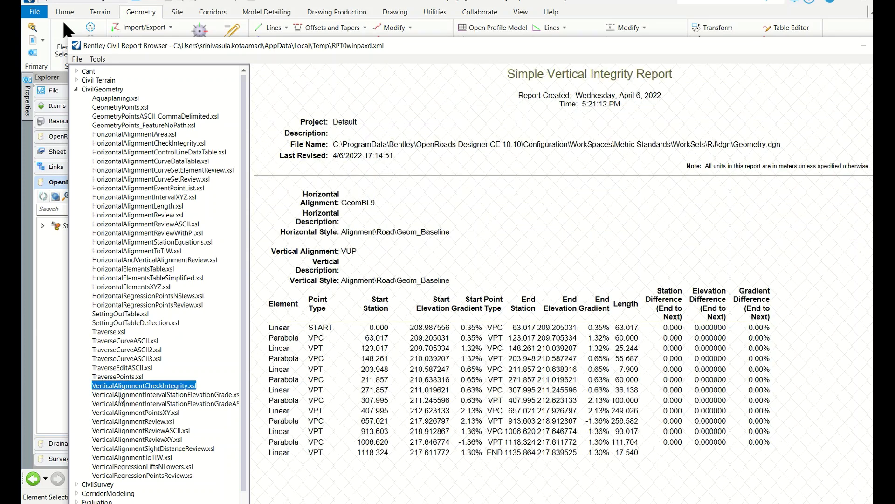
Highlight the vertical integrity table rows down to station 1006.620.
{"action": "left_click_drag", "start_coordinate": [665, 327], "coordinate": [763, 431]}
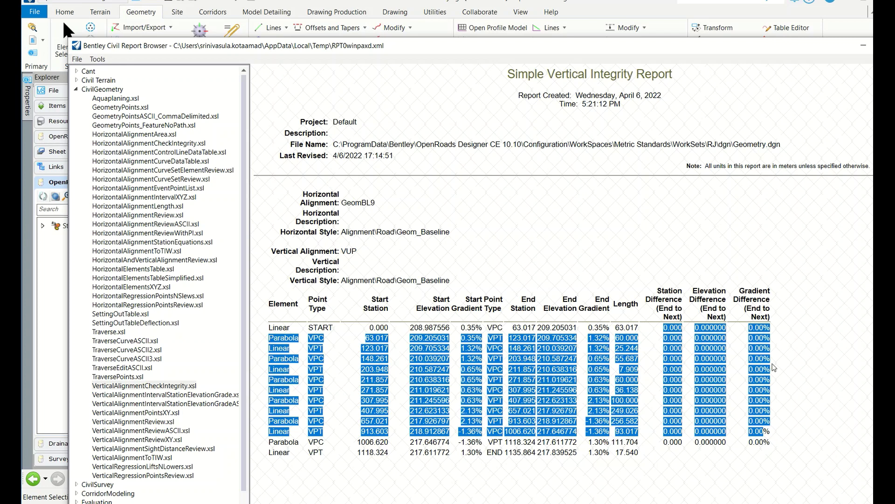
{"action": "left_click", "coordinate": [668, 331]}
{"action": "left_click_drag", "start_coordinate": [666, 328], "coordinate": [682, 442]}
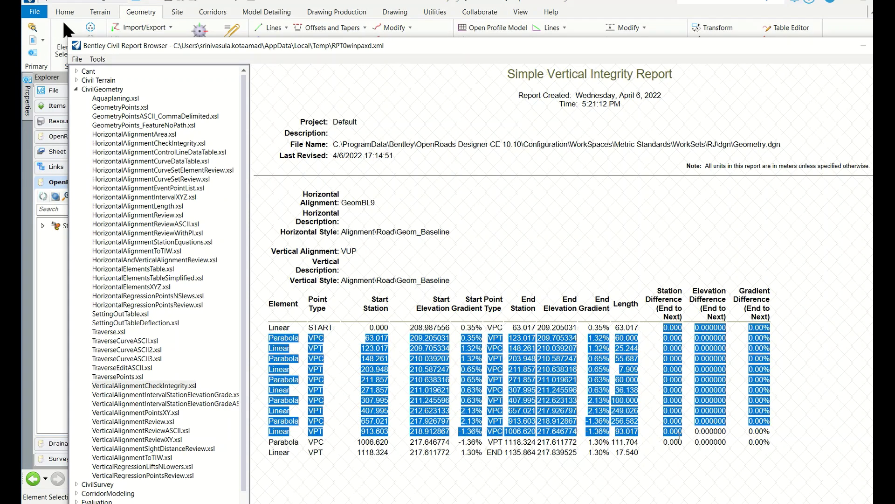
{"action": "left_click", "coordinate": [701, 442]}
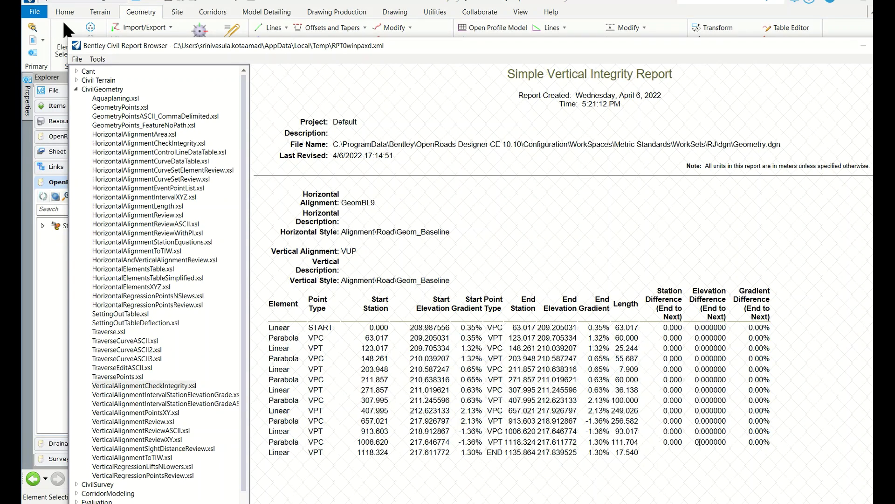
{"action": "left_click_drag", "start_coordinate": [664, 328], "coordinate": [770, 442]}
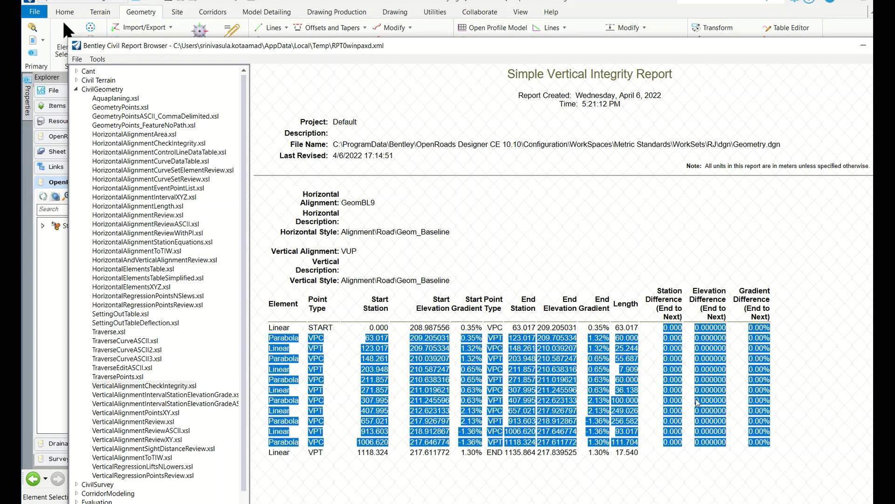
{"action": "left_click", "coordinate": [659, 368]}
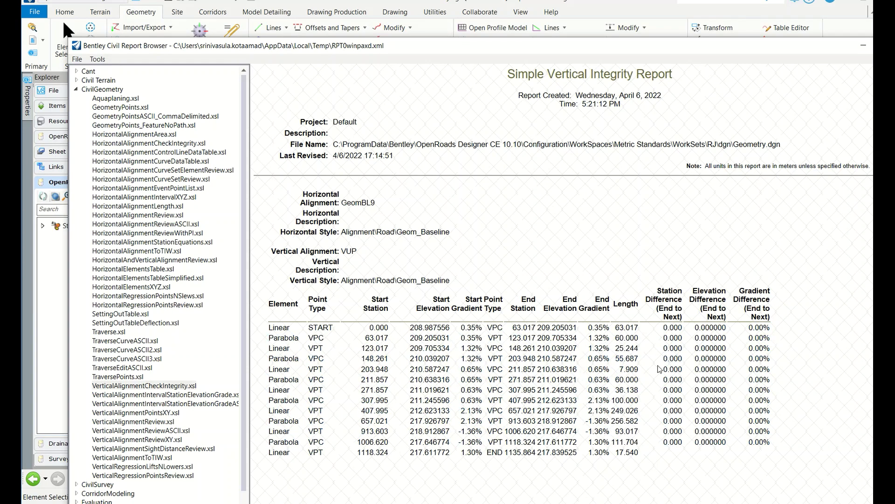
Preview the interval station grade text, sight distance, regression and TIW listing reports.
{"action": "left_click", "coordinate": [154, 396]}
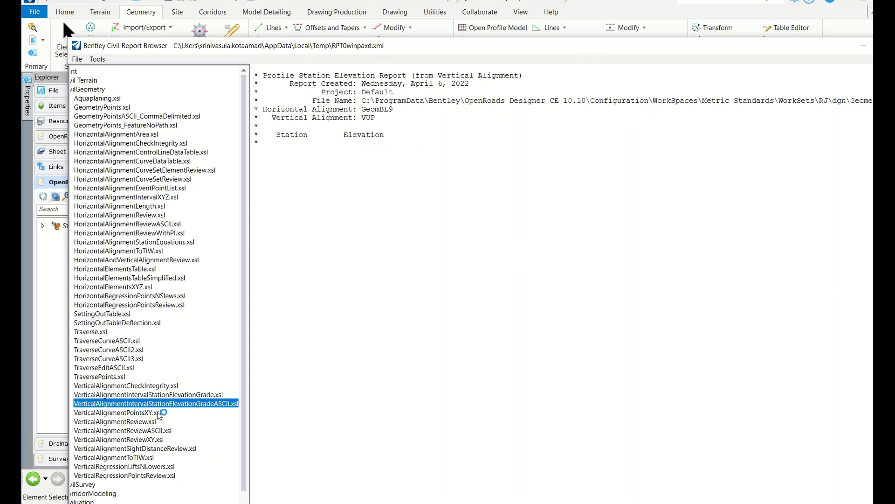
{"action": "left_click", "coordinate": [131, 421]}
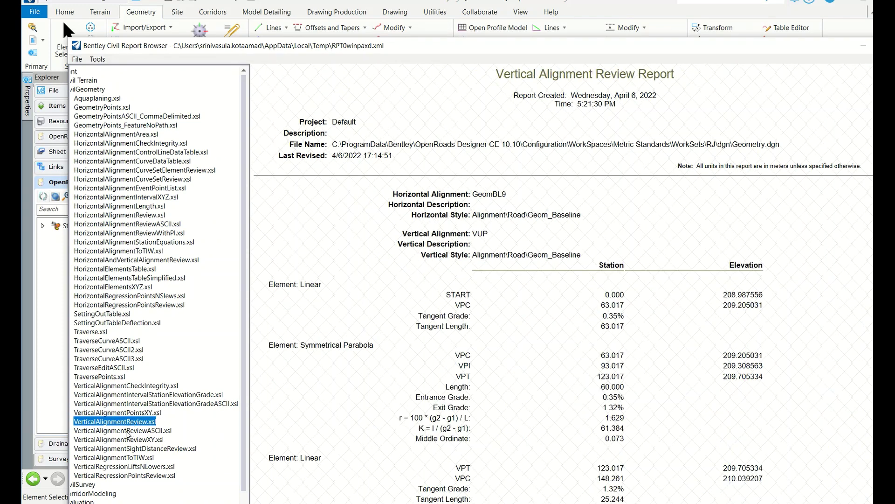
{"action": "left_click", "coordinate": [122, 440]}
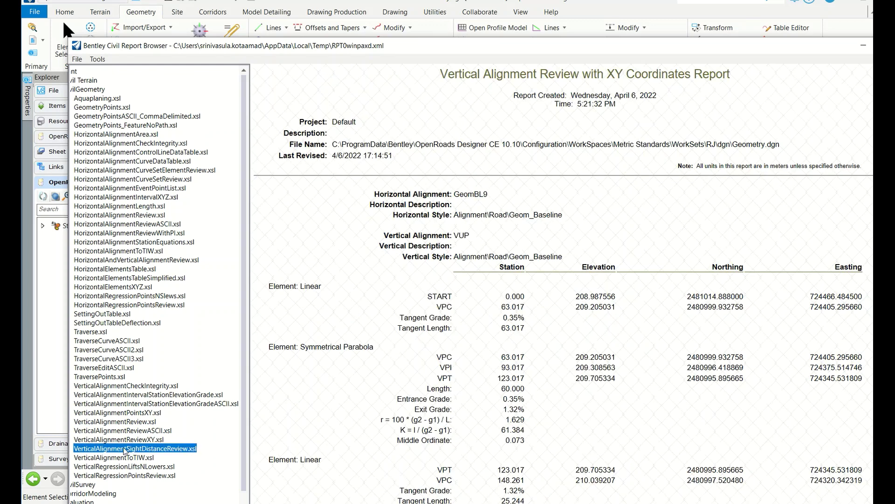
{"action": "scroll", "coordinate": [130, 426], "scroll_direction": "down", "scroll_amount": 2}
{"action": "left_click", "coordinate": [129, 418]}
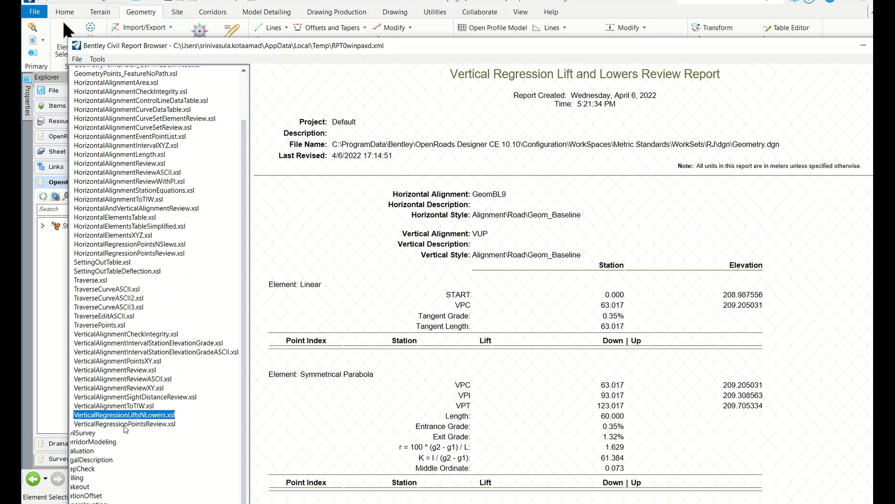
{"action": "left_click", "coordinate": [125, 424]}
{"action": "left_click", "coordinate": [129, 405]}
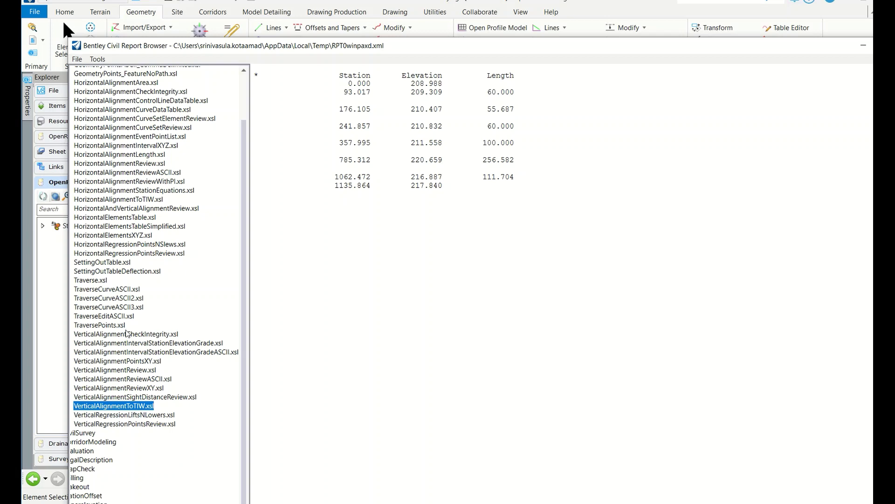
Revisit the vertical review, XY coordinate, sight distance and TIW listing reports.
{"action": "left_click", "coordinate": [128, 334]}
{"action": "left_click", "coordinate": [126, 352]}
{"action": "left_click", "coordinate": [124, 370]}
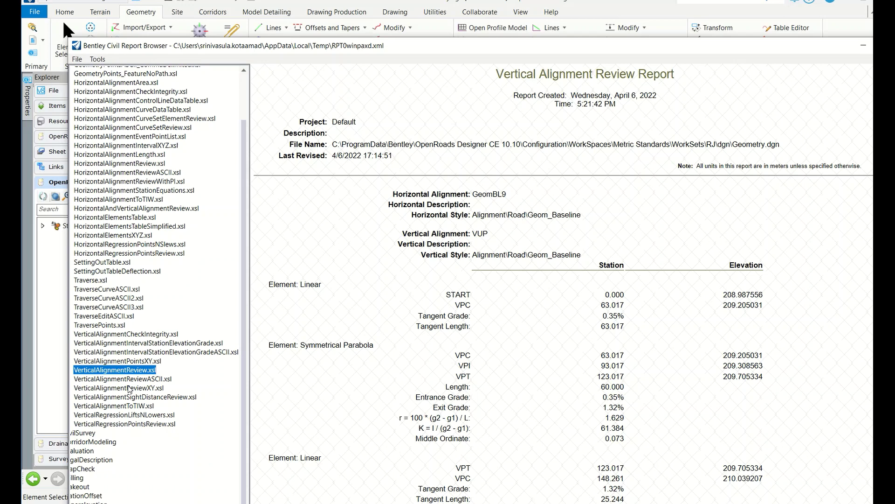
{"action": "left_click", "coordinate": [129, 389]}
{"action": "left_click", "coordinate": [132, 399]}
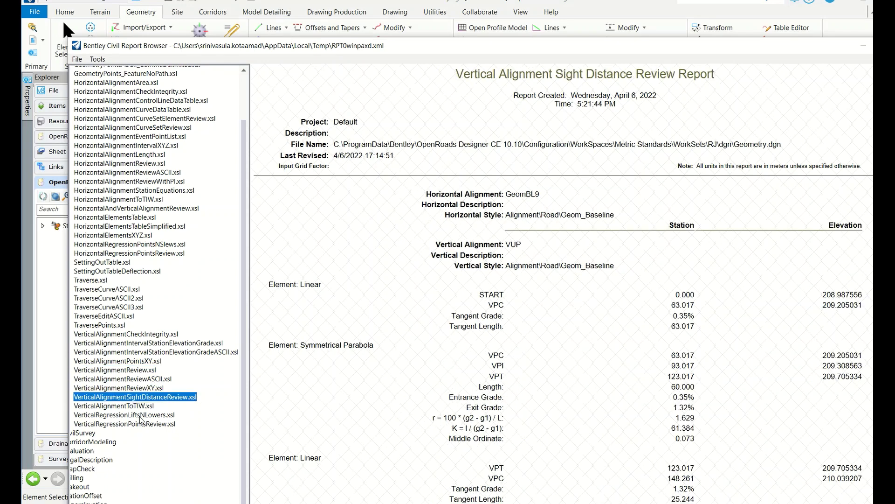
{"action": "left_click", "coordinate": [138, 415]}
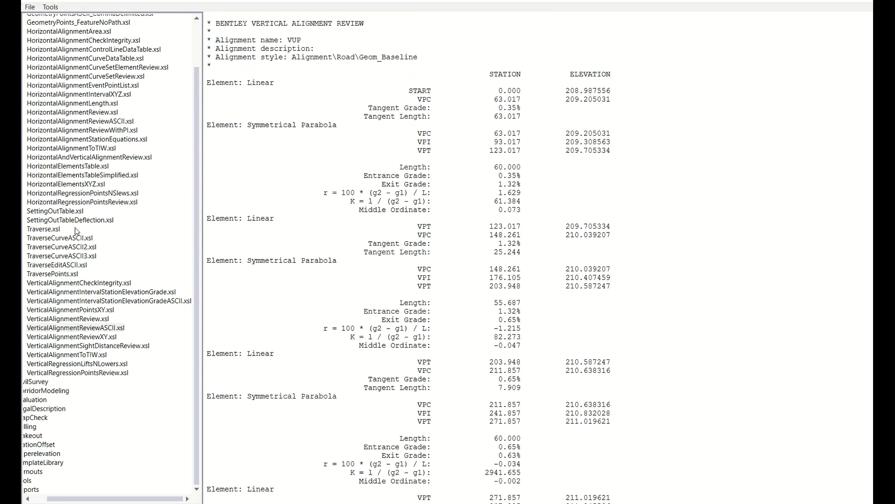
Show VerticalAlignmentReviewASCII.xsl for VUP and export its text to Microsoft Excel.
{"action": "left_click", "coordinate": [72, 320]}
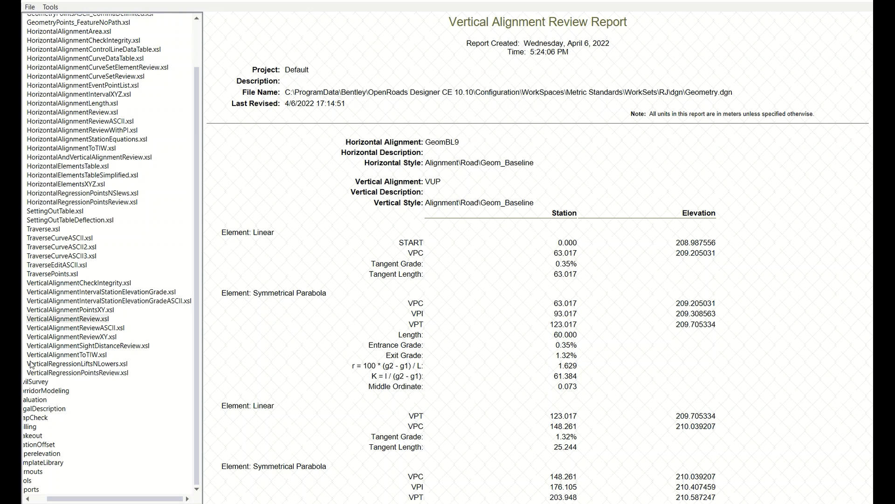
{"action": "left_click", "coordinate": [96, 320]}
{"action": "left_click", "coordinate": [93, 312]}
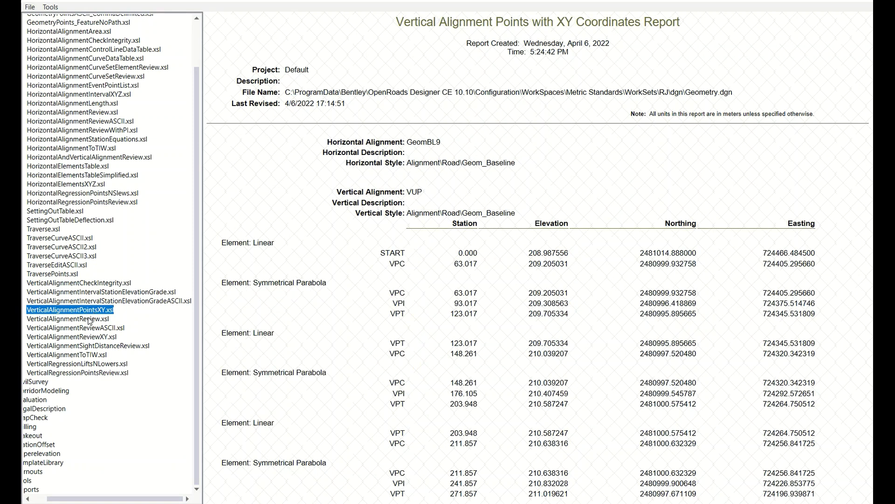
{"action": "left_click", "coordinate": [90, 320]}
{"action": "left_click", "coordinate": [87, 329]}
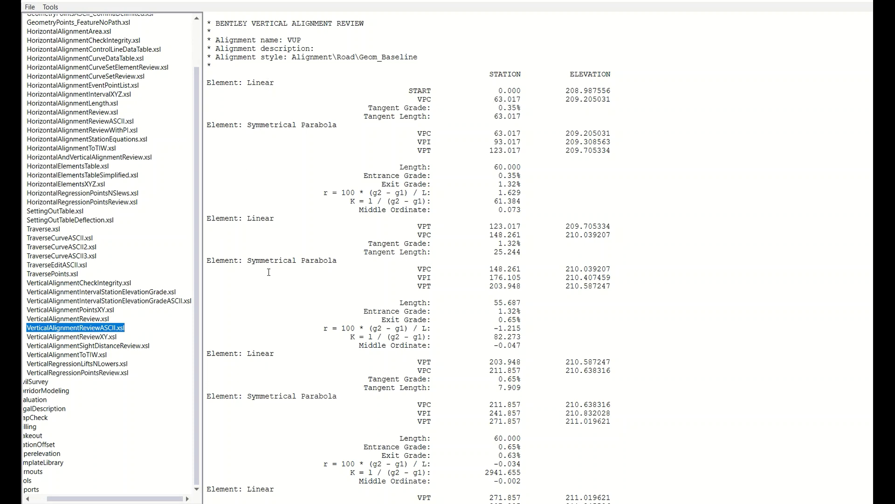
{"action": "right_click", "coordinate": [394, 227]}
{"action": "left_click", "coordinate": [438, 405]}
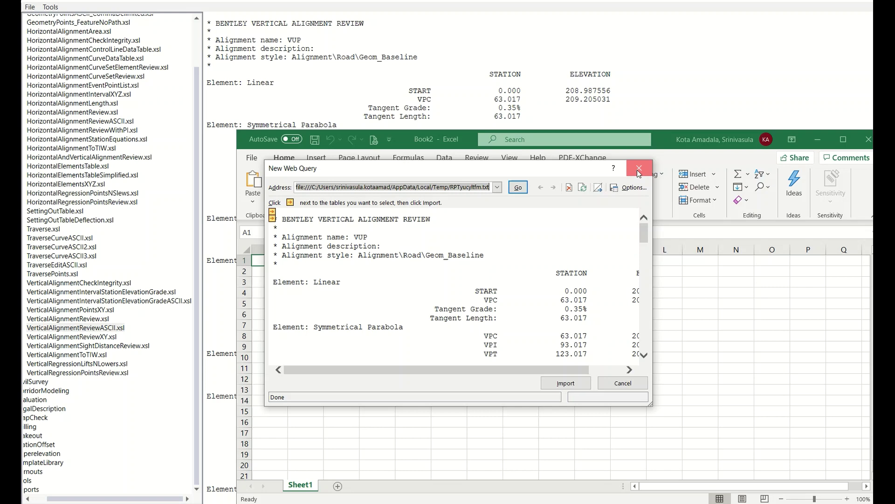
Cancel the web query preview and close the empty Excel workbook.
{"action": "left_click", "coordinate": [638, 167]}
{"action": "left_click", "coordinate": [424, 316]}
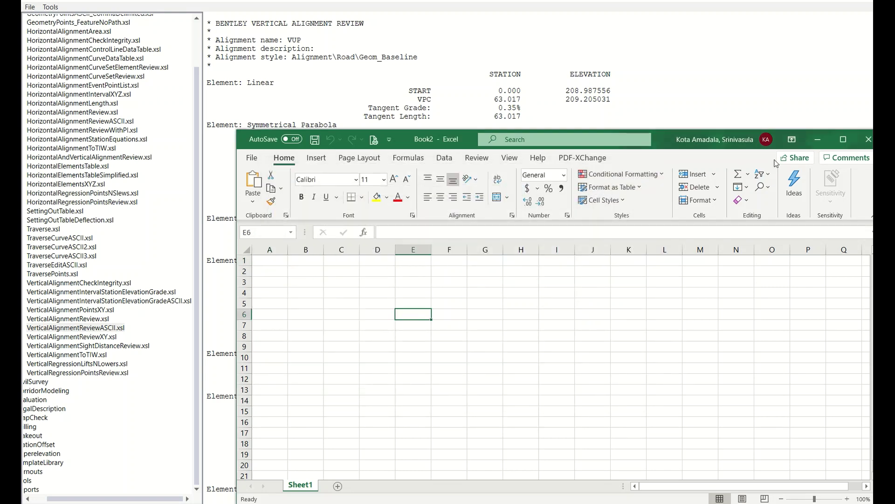
{"action": "left_click", "coordinate": [869, 140]}
Export the vertical alignment review report to Excel, importing it at cell A1 in a maximized workbook.
{"action": "right_click", "coordinate": [368, 255]}
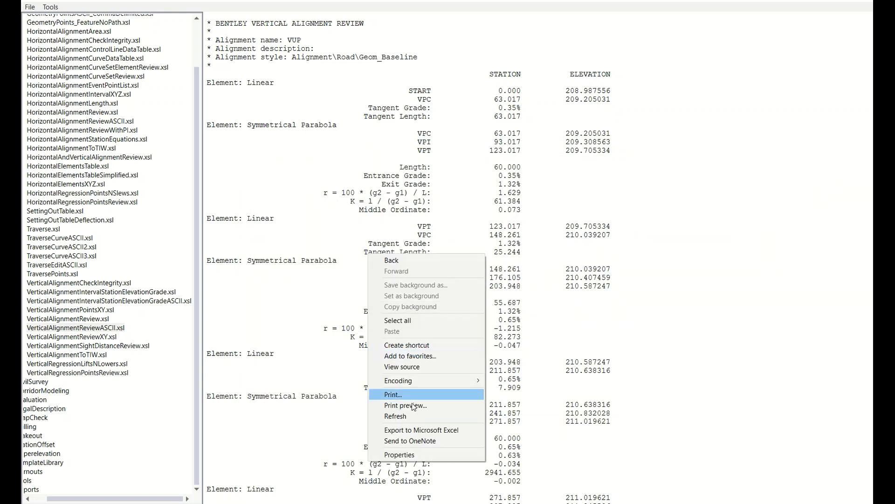
{"action": "left_click", "coordinate": [413, 429]}
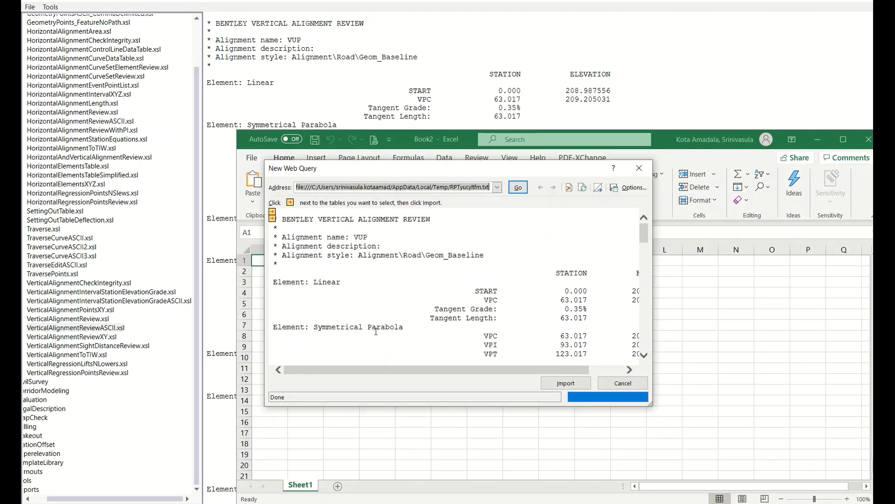
{"action": "left_click", "coordinate": [570, 386]}
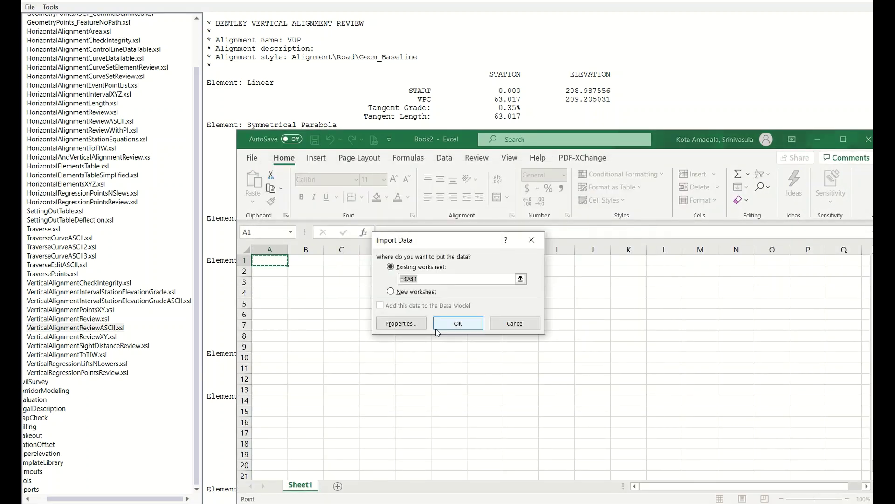
{"action": "left_click", "coordinate": [451, 323]}
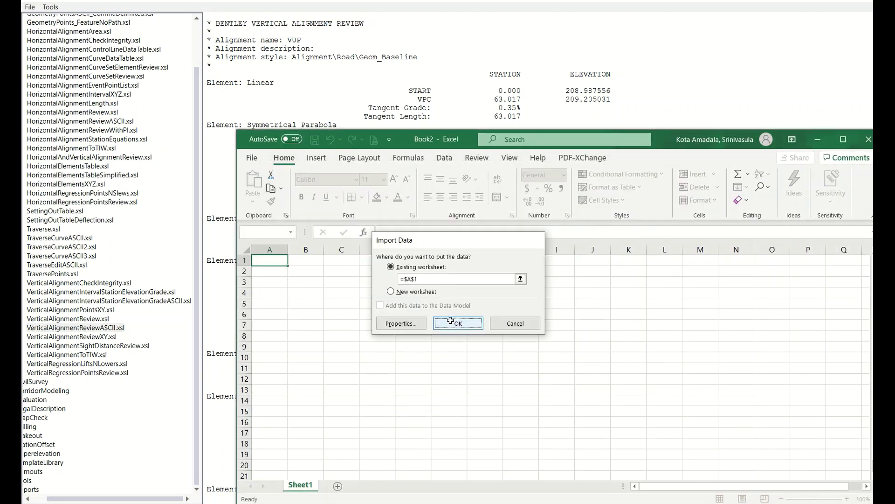
{"action": "left_click", "coordinate": [843, 139]}
{"action": "scroll", "coordinate": [203, 245], "scroll_direction": "down", "scroll_amount": 3}
{"action": "scroll", "coordinate": [203, 245], "scroll_direction": "up", "scroll_amount": 3}
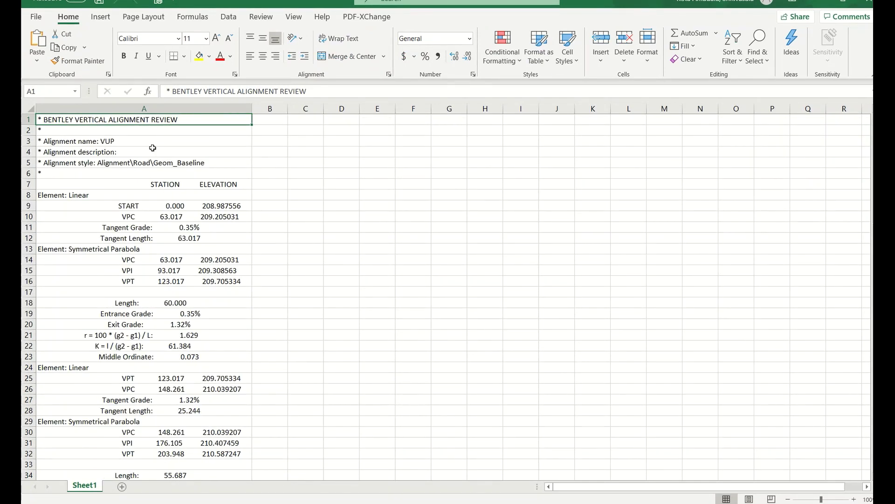
Split column A's report text into columns with Text to Columns, fixed width, default breaks.
{"action": "left_click", "coordinate": [153, 108]}
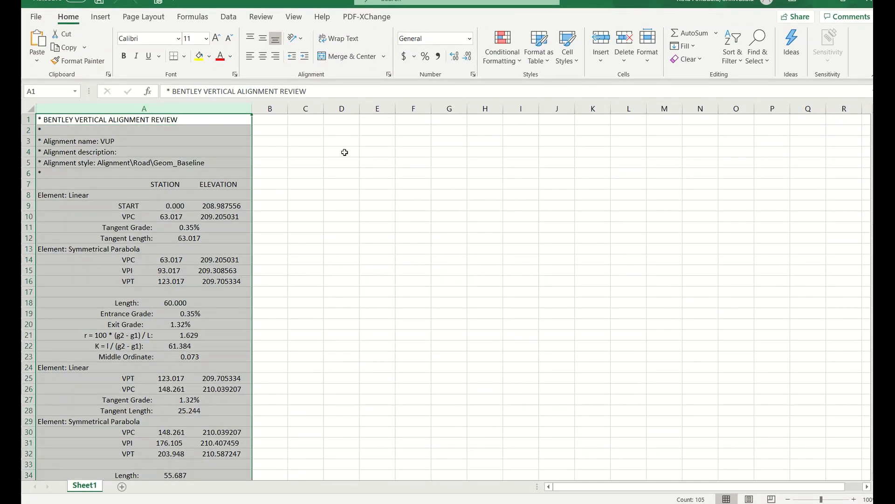
{"action": "left_click", "coordinate": [229, 17]}
{"action": "left_click", "coordinate": [565, 47]}
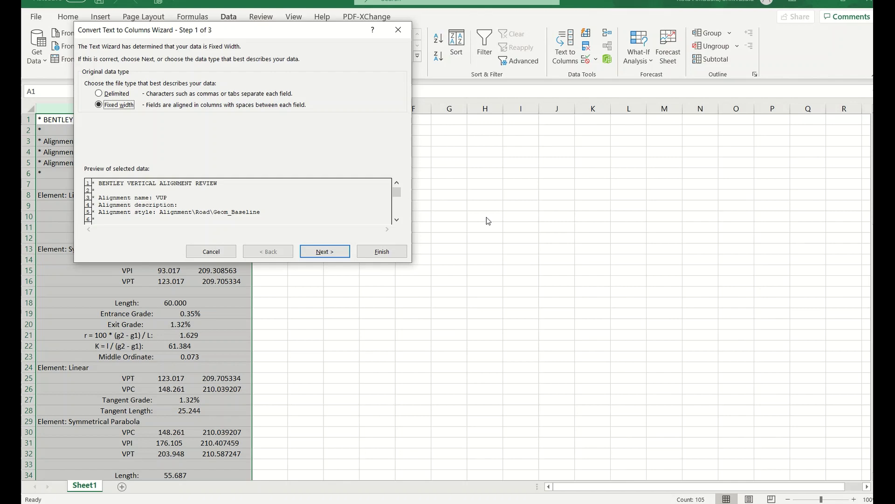
{"action": "left_click", "coordinate": [316, 251]}
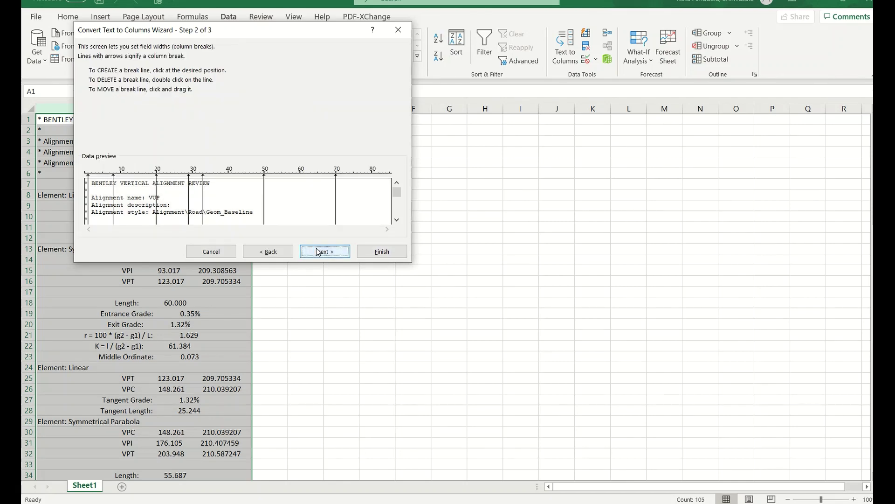
{"action": "left_click", "coordinate": [316, 251]}
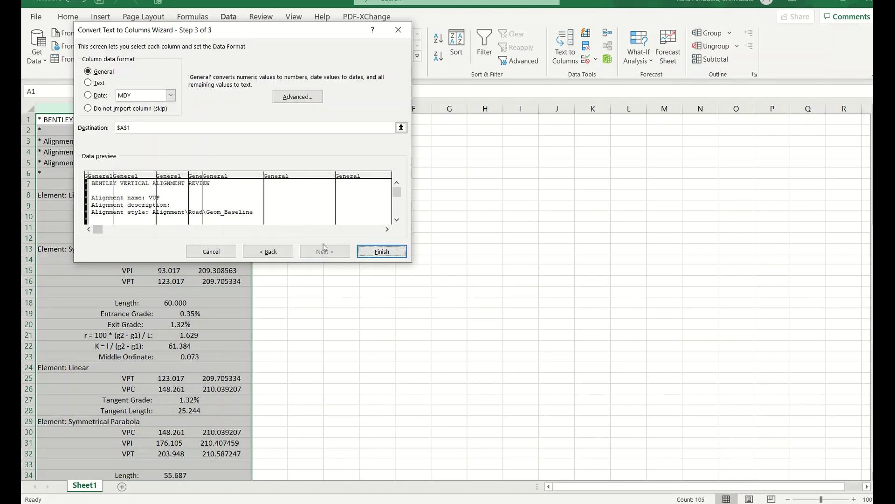
{"action": "left_click", "coordinate": [367, 250]}
Check the split cells, widen column F for full labels, and select the table from B1.
{"action": "left_click", "coordinate": [414, 279]}
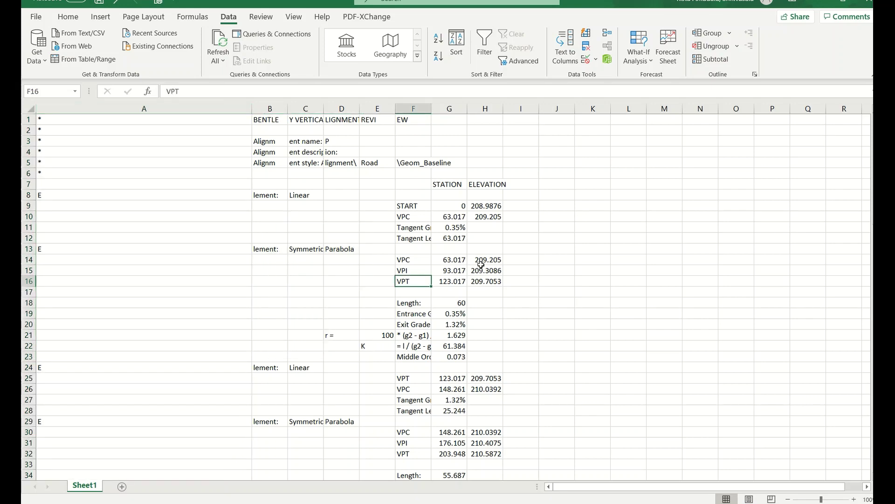
{"action": "left_click", "coordinate": [435, 229]}
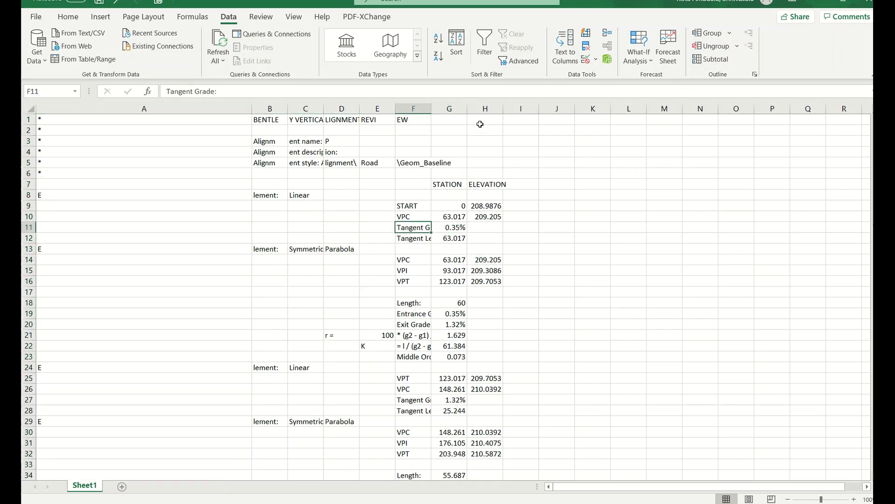
{"action": "left_click_drag", "start_coordinate": [431, 108], "coordinate": [463, 119]}
{"action": "left_click", "coordinate": [538, 163]}
{"action": "left_click", "coordinate": [523, 282]}
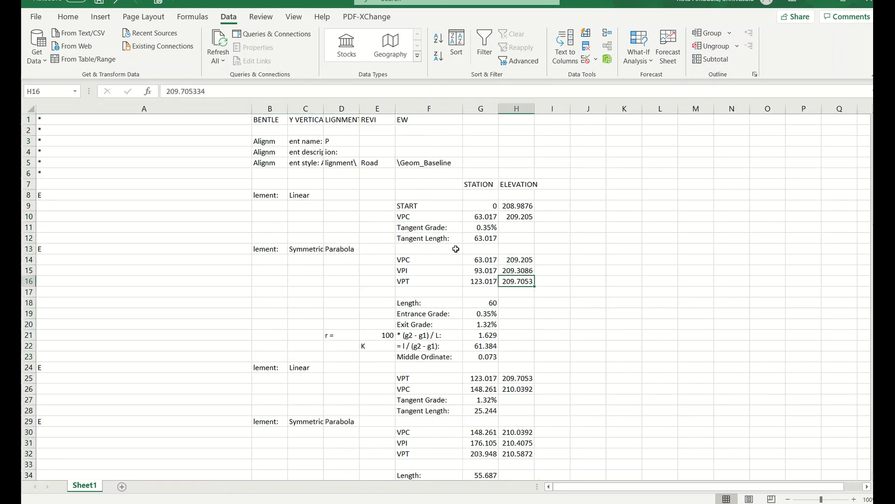
{"action": "mouse_move", "coordinate": [265, 122]}
{"action": "left_mouse_down"}
{"action": "mouse_move", "coordinate": [482, 327]}
{"action": "mouse_move", "coordinate": [532, 470]}
{"action": "left_mouse_up"}
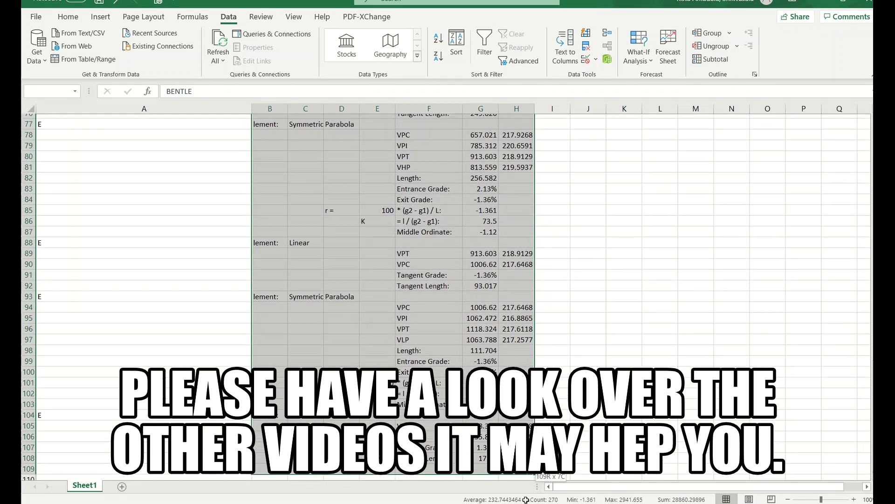
{"action": "left_click_drag", "start_coordinate": [531, 470], "coordinate": [532, 455]}
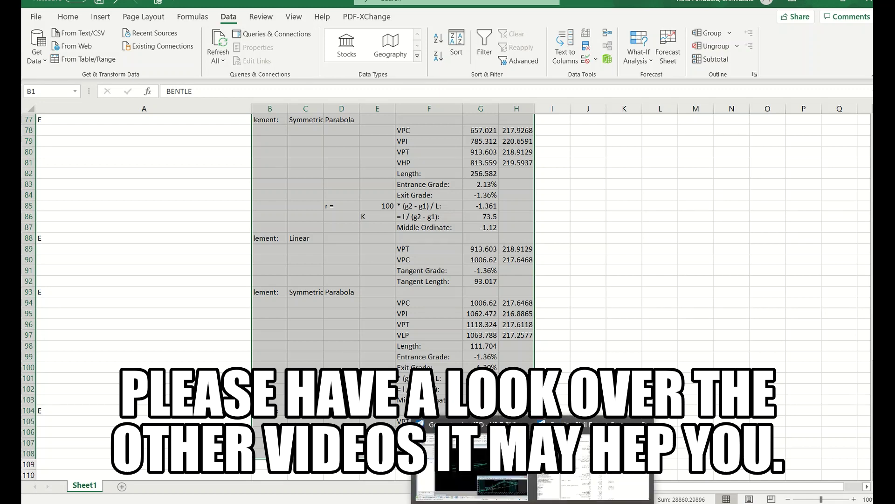
Preview VerticalAlignmentReviewASCII, PointsXY, Review and SightDistanceReview, ending on VerticalAlignmentToTIW.xsl.
{"action": "left_click", "coordinate": [593, 455]}
{"action": "left_click", "coordinate": [120, 328]}
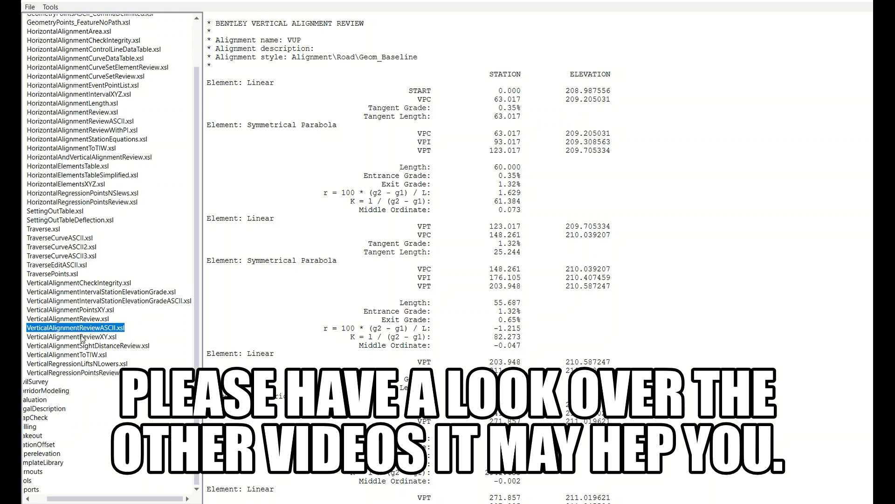
{"action": "left_click", "coordinate": [91, 311]}
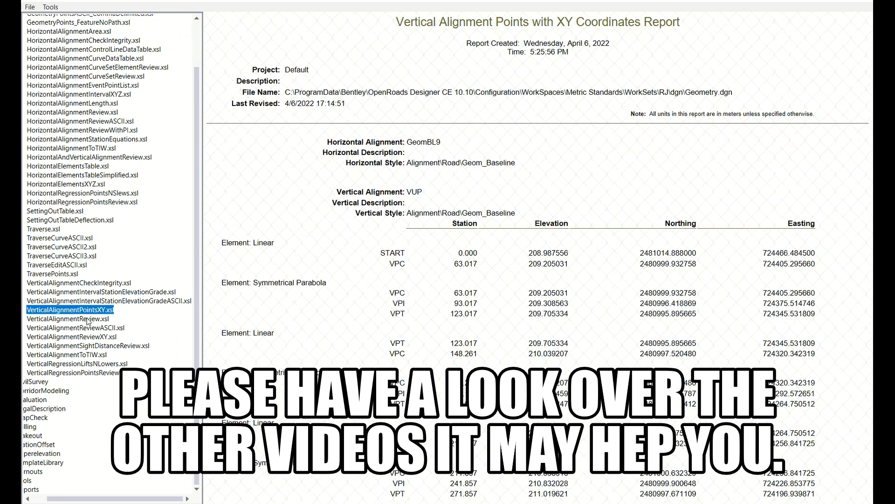
{"action": "left_click", "coordinate": [88, 319]}
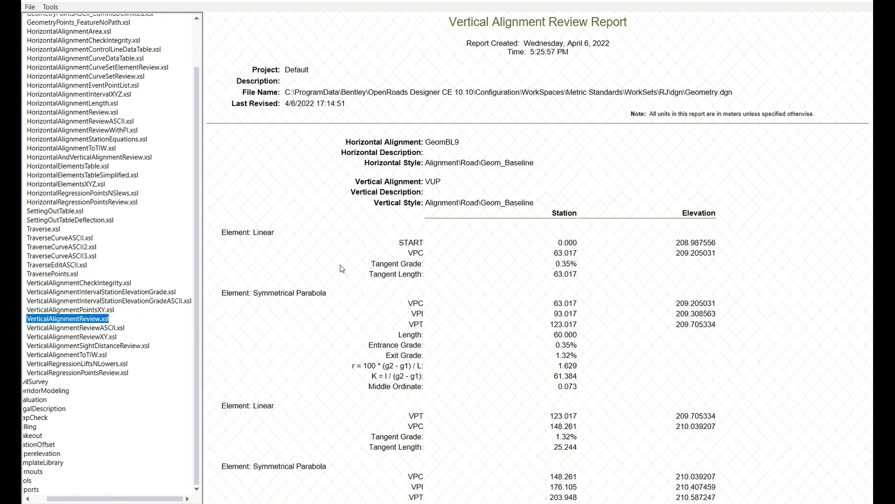
{"action": "left_click", "coordinate": [84, 347]}
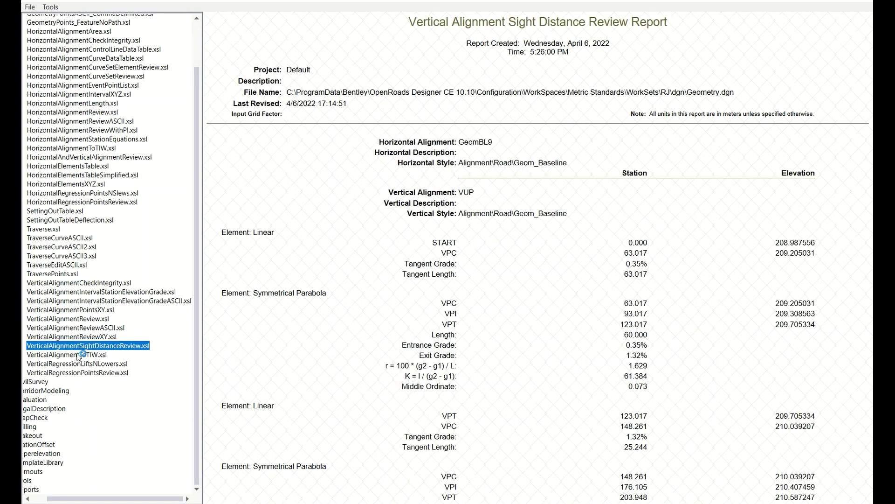
{"action": "left_click", "coordinate": [77, 366]}
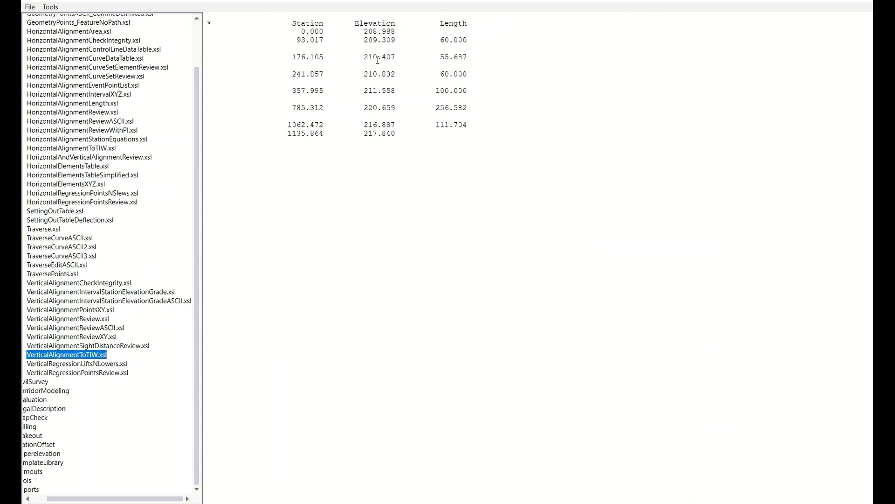
{"action": "left_click", "coordinate": [324, 38]}
{"action": "left_click_drag", "start_coordinate": [294, 23], "coordinate": [433, 135]}
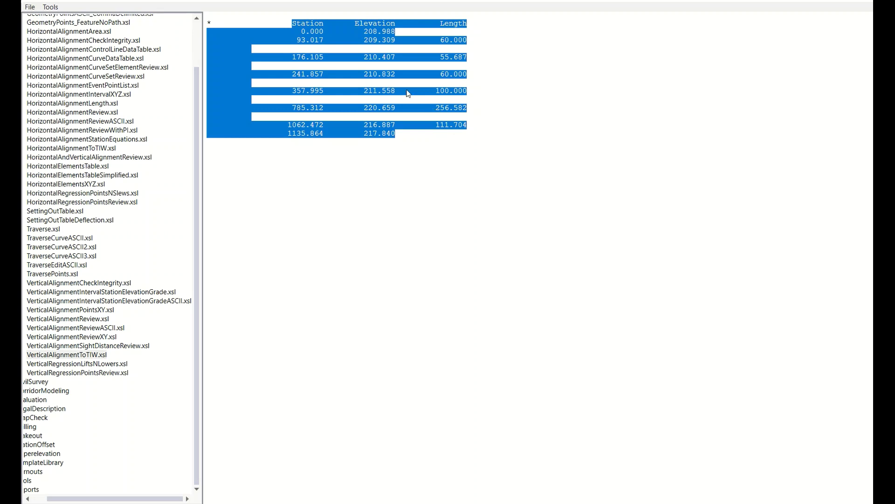
{"action": "left_click", "coordinate": [399, 120]}
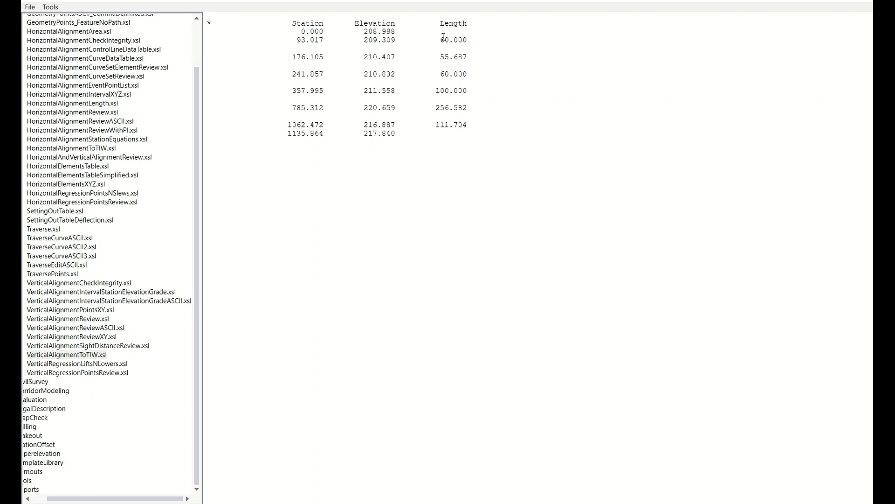
{"action": "left_click_drag", "start_coordinate": [443, 36], "coordinate": [469, 134]}
{"action": "left_click", "coordinate": [466, 184]}
Close the report browser and zoom View 1 onto the start of the road alignment.
{"action": "left_click", "coordinate": [865, 1]}
{"action": "scroll", "coordinate": [536, 256], "scroll_direction": "down", "scroll_amount": 3}
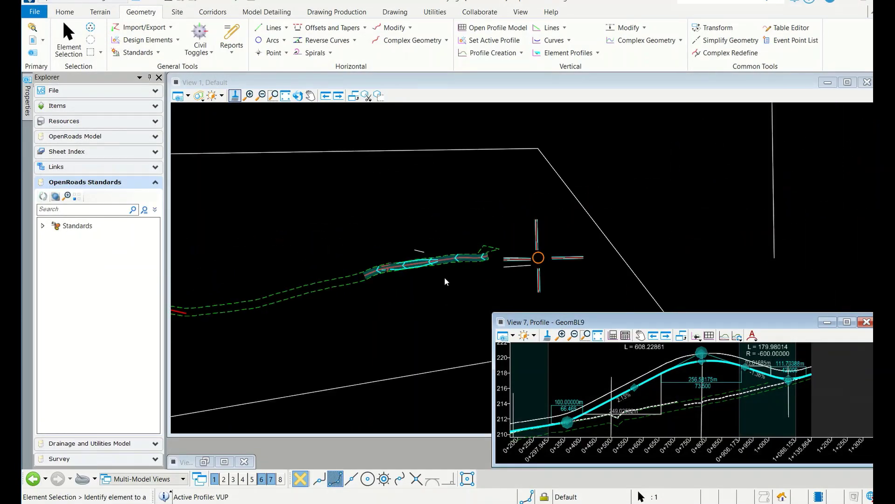
{"action": "scroll", "coordinate": [444, 278], "scroll_direction": "down", "scroll_amount": 2}
{"action": "scroll", "coordinate": [405, 266], "scroll_direction": "up", "scroll_amount": 3}
{"action": "left_click", "coordinate": [405, 266]}
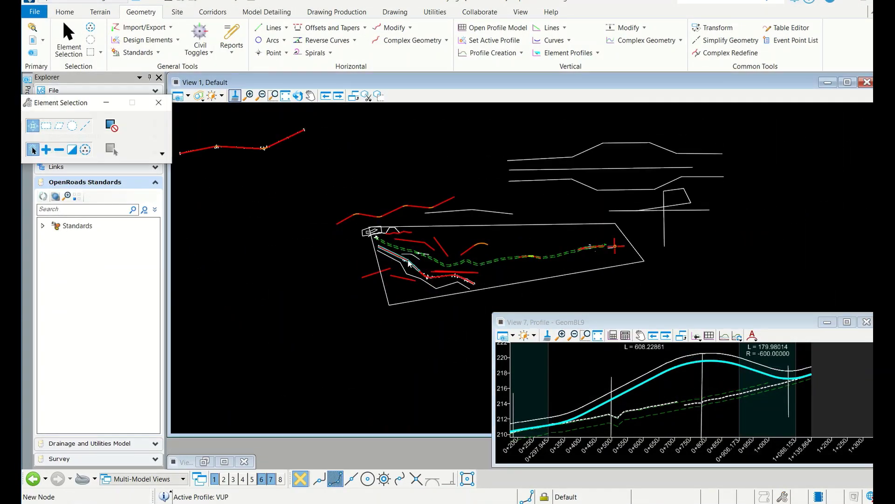
{"action": "scroll", "coordinate": [405, 265], "scroll_direction": "up", "scroll_amount": 1}
{"action": "scroll", "coordinate": [405, 266], "scroll_direction": "up", "scroll_amount": 2}
{"action": "scroll", "coordinate": [405, 265], "scroll_direction": "up", "scroll_amount": 2}
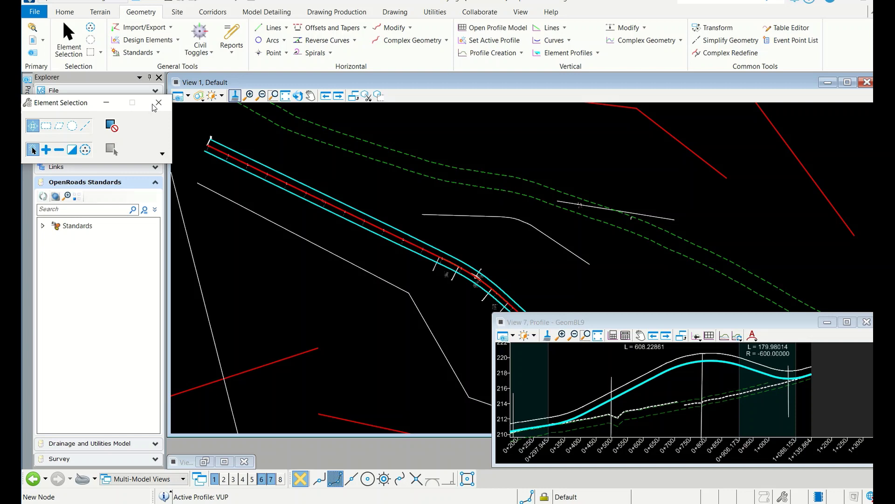
Close the Element Selection dialog and fine-tune the zoom on the alignment and offset lines.
{"action": "left_click", "coordinate": [159, 104]}
{"action": "scroll", "coordinate": [326, 210], "scroll_direction": "down", "scroll_amount": 2}
{"action": "scroll", "coordinate": [237, 183], "scroll_direction": "up", "scroll_amount": 3}
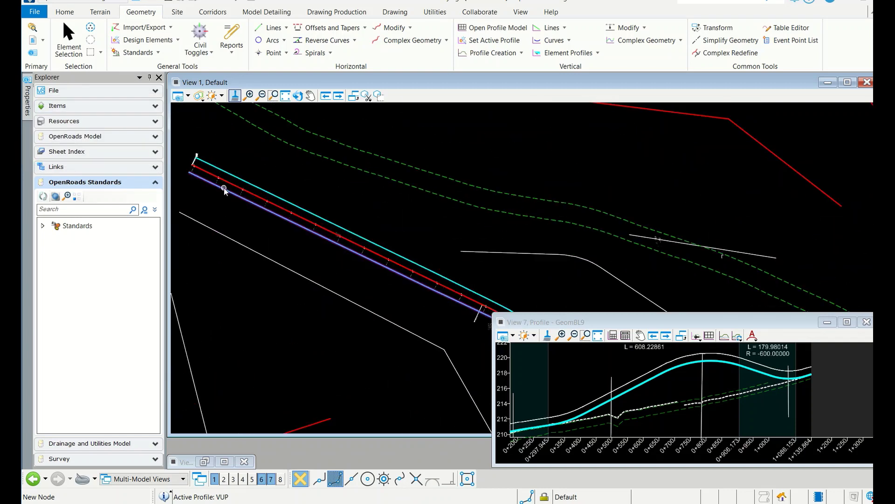
{"action": "scroll", "coordinate": [236, 183], "scroll_direction": "down", "scroll_amount": 2}
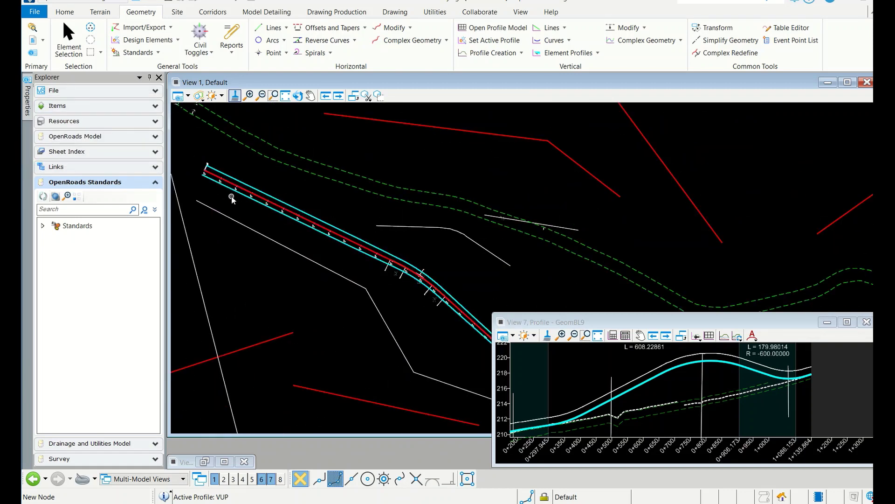
{"action": "key", "text": "Escape"}
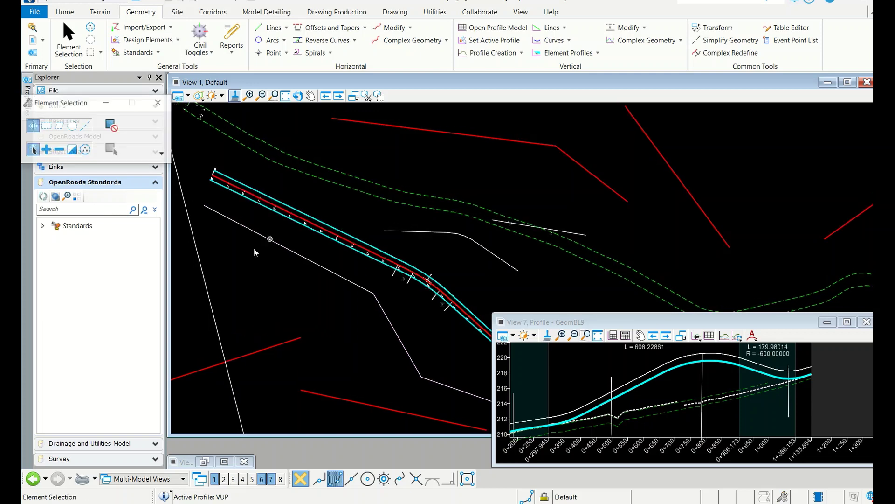
Start a Station Base Report with a 10 m interval and zero offset.
{"action": "left_click", "coordinate": [159, 102]}
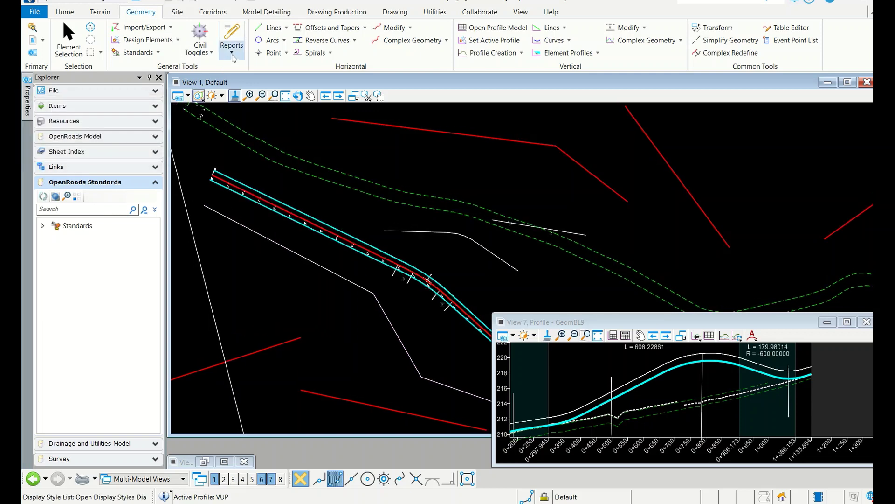
{"action": "left_click", "coordinate": [234, 58]}
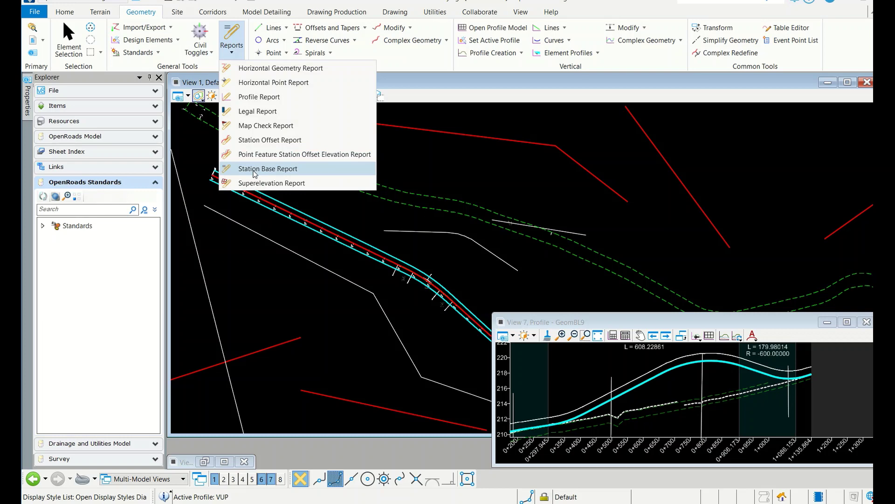
{"action": "left_click", "coordinate": [256, 169]}
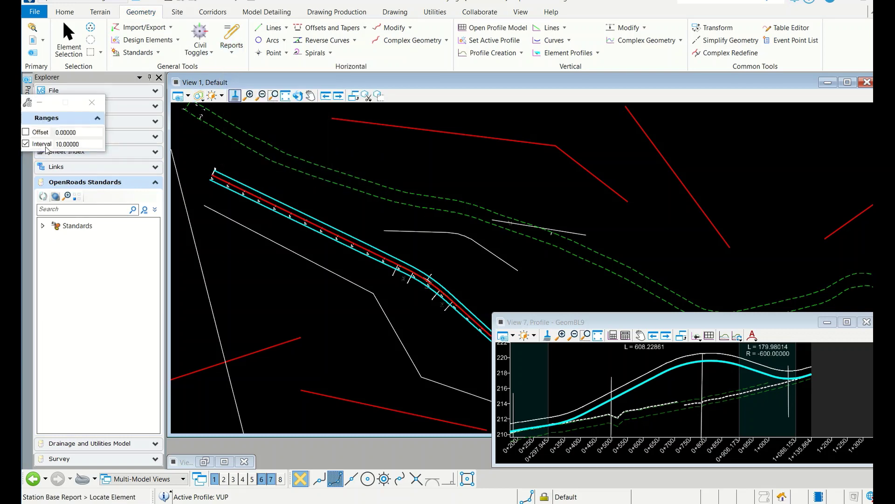
{"action": "double_click", "coordinate": [77, 144]}
{"action": "left_click", "coordinate": [77, 145]}
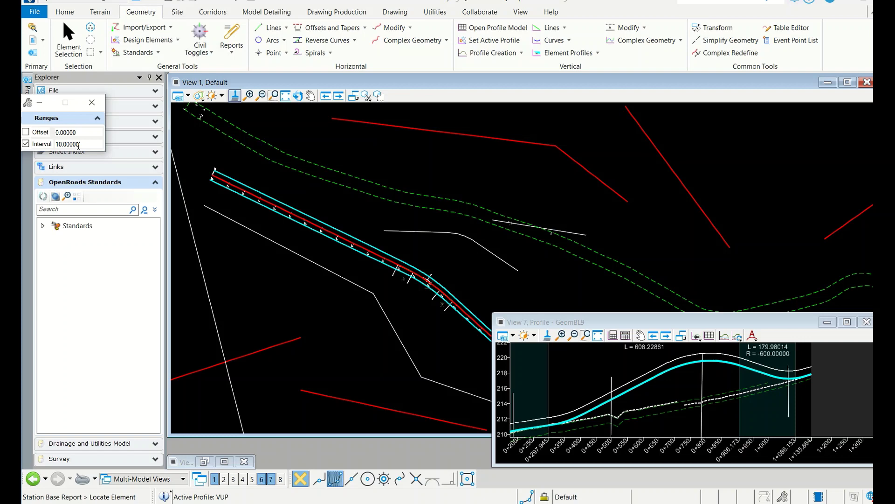
{"action": "left_click", "coordinate": [75, 132]}
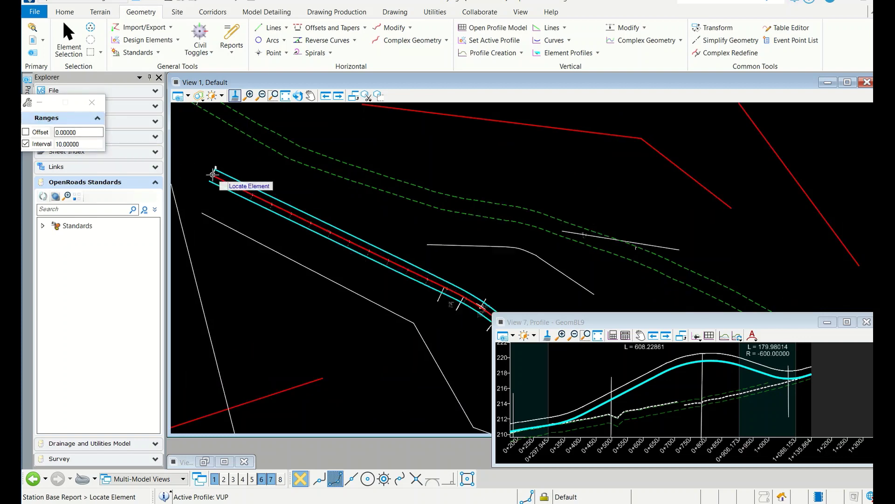
Pick the baseline alignment and both offset lines, then finish to generate the report.
{"action": "scroll", "coordinate": [212, 176], "scroll_direction": "up", "scroll_amount": 2}
{"action": "scroll", "coordinate": [213, 178], "scroll_direction": "up", "scroll_amount": 1}
{"action": "scroll", "coordinate": [219, 179], "scroll_direction": "up", "scroll_amount": 1}
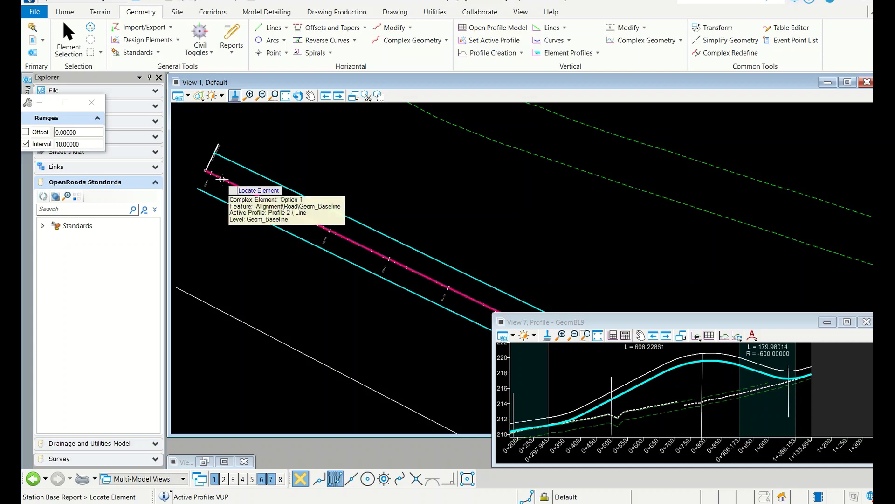
{"action": "left_click", "coordinate": [222, 179]}
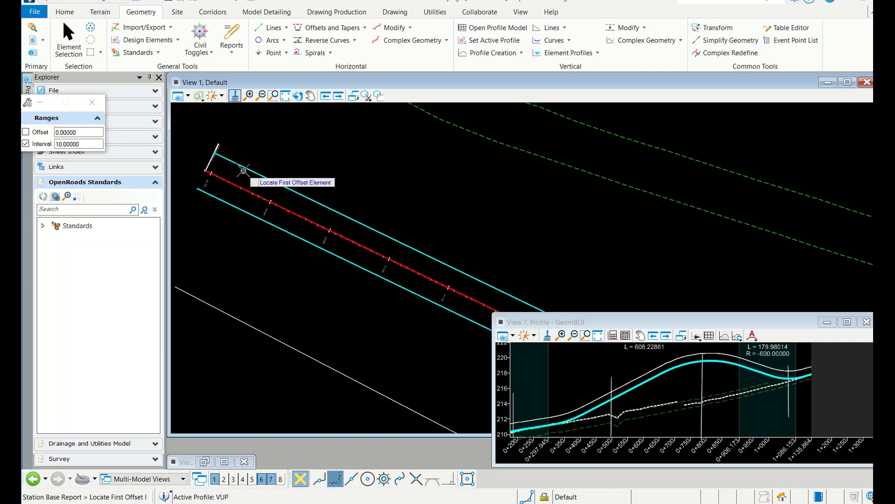
{"action": "left_click", "coordinate": [242, 168]}
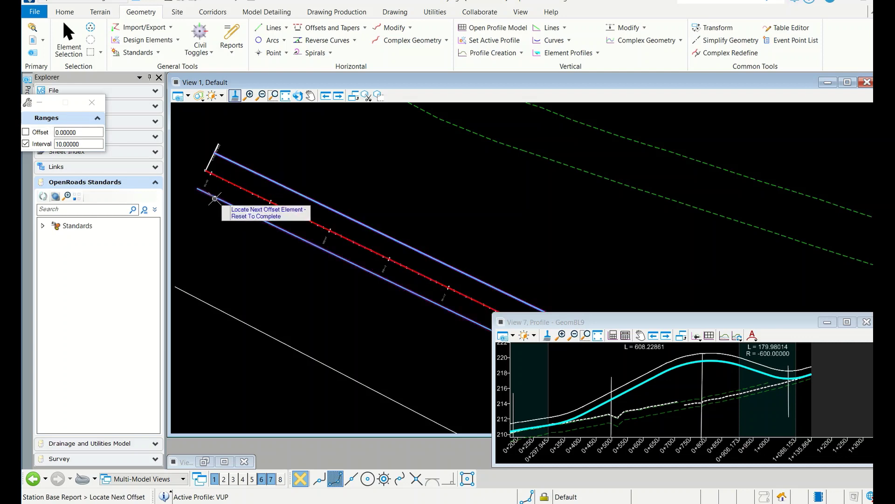
{"action": "right_click", "coordinate": [263, 152]}
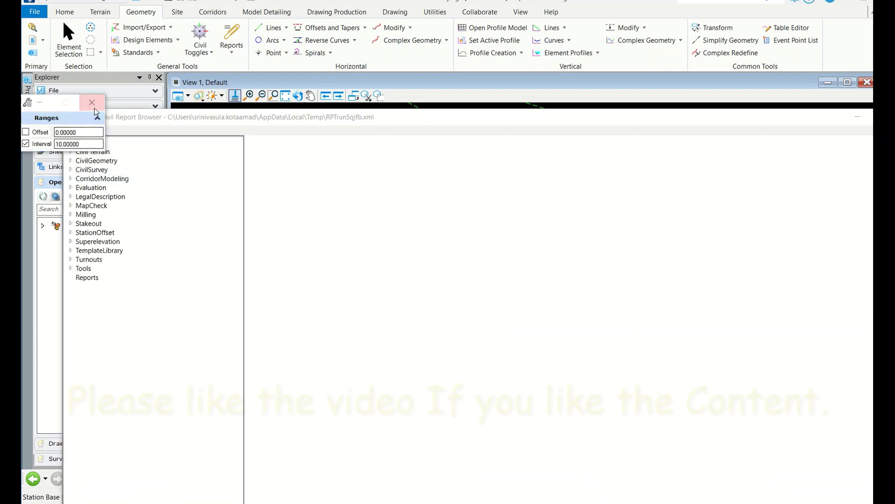
Load StationOffsetNorthingEastingElevationFeature.xsl from the StationOffset group and maximize the report browser.
{"action": "left_click", "coordinate": [92, 102]}
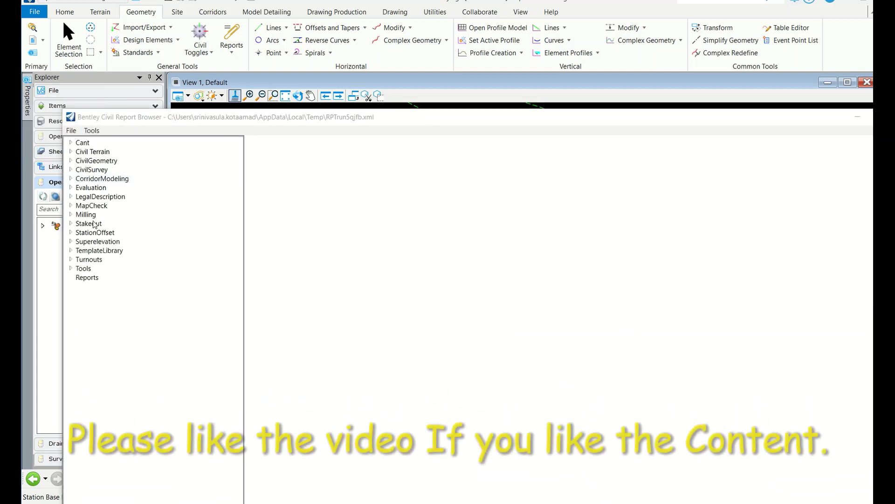
{"action": "left_click", "coordinate": [71, 233]}
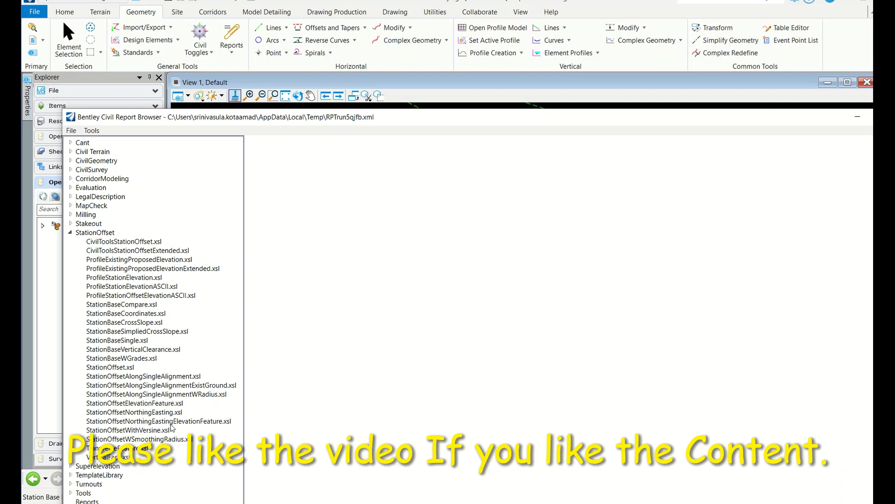
{"action": "left_click", "coordinate": [171, 422]}
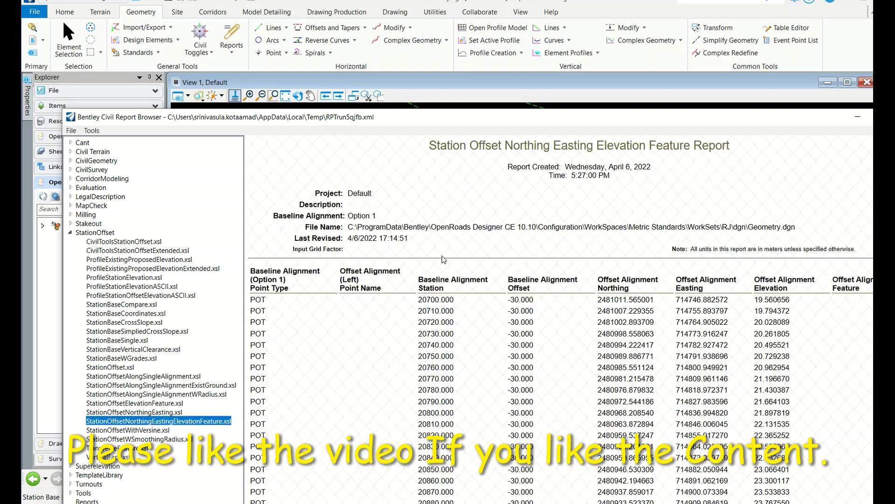
{"action": "left_click_drag", "start_coordinate": [671, 123], "coordinate": [590, 54]}
{"action": "left_click", "coordinate": [801, 46]}
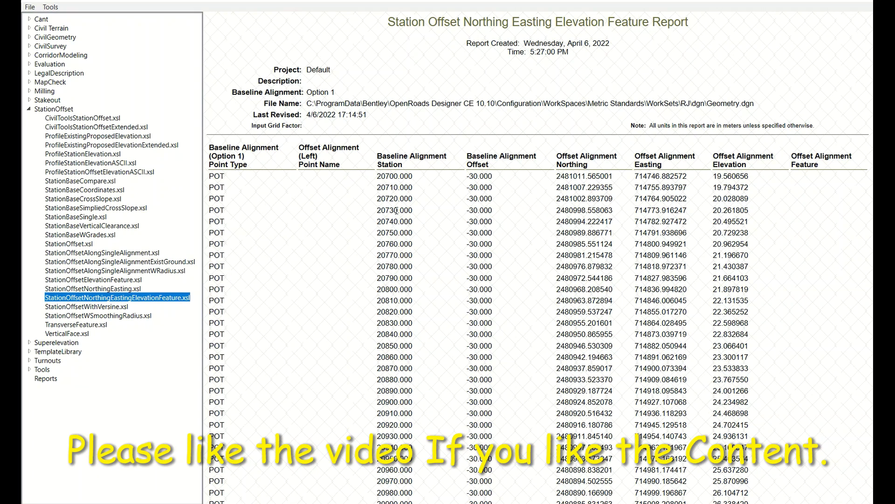
{"action": "left_click", "coordinate": [398, 258]}
Scroll through the left and right offset tables of northings, eastings and elevations.
{"action": "scroll", "coordinate": [481, 177], "scroll_direction": "down", "scroll_amount": 2}
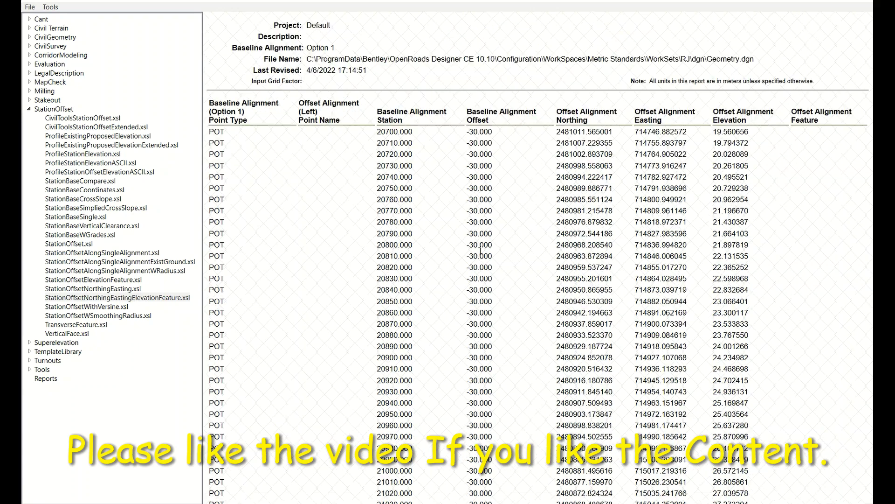
{"action": "scroll", "coordinate": [485, 210], "scroll_direction": "down", "scroll_amount": 10}
{"action": "scroll", "coordinate": [490, 248], "scroll_direction": "down", "scroll_amount": 10}
{"action": "scroll", "coordinate": [497, 299], "scroll_direction": "down", "scroll_amount": 8}
{"action": "scroll", "coordinate": [494, 280], "scroll_direction": "down", "scroll_amount": 7}
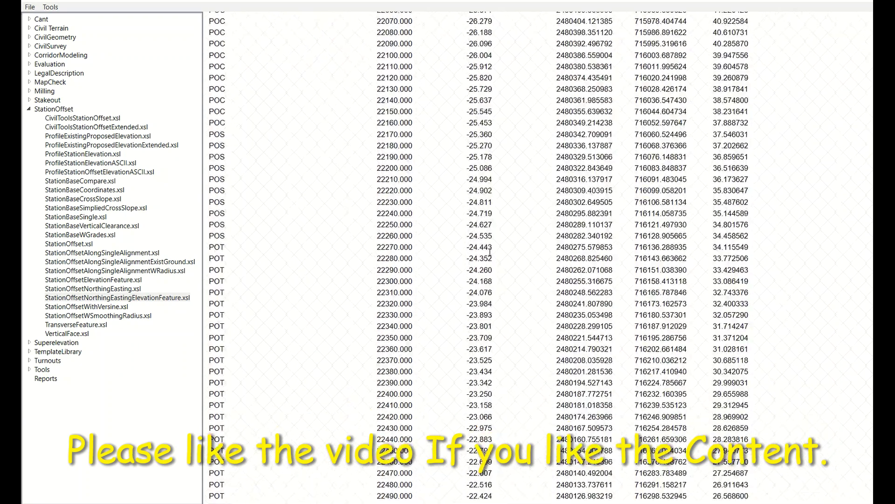
{"action": "scroll", "coordinate": [494, 345], "scroll_direction": "up", "scroll_amount": 11}
{"action": "scroll", "coordinate": [536, 280], "scroll_direction": "up", "scroll_amount": 18}
{"action": "scroll", "coordinate": [574, 210], "scroll_direction": "up", "scroll_amount": 18}
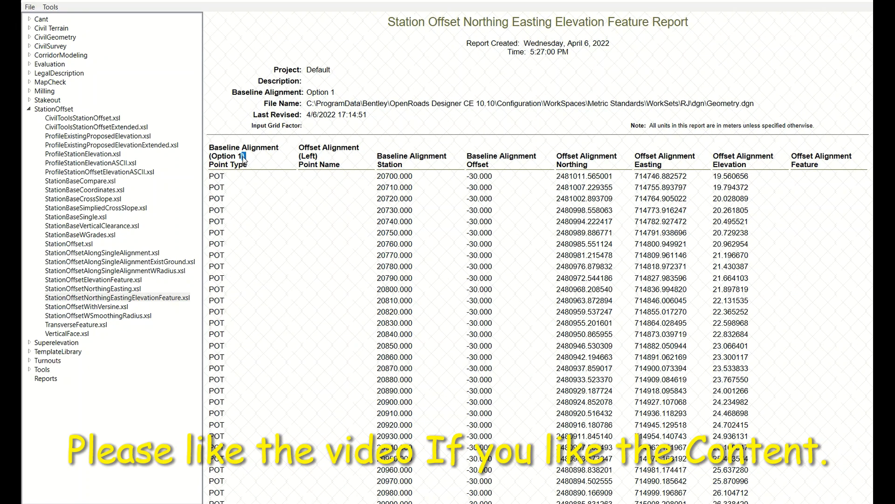
{"action": "scroll", "coordinate": [327, 210], "scroll_direction": "down", "scroll_amount": 13}
{"action": "scroll", "coordinate": [401, 261], "scroll_direction": "down", "scroll_amount": 17}
{"action": "scroll", "coordinate": [474, 311], "scroll_direction": "down", "scroll_amount": 20}
{"action": "scroll", "coordinate": [473, 312], "scroll_direction": "down", "scroll_amount": 18}
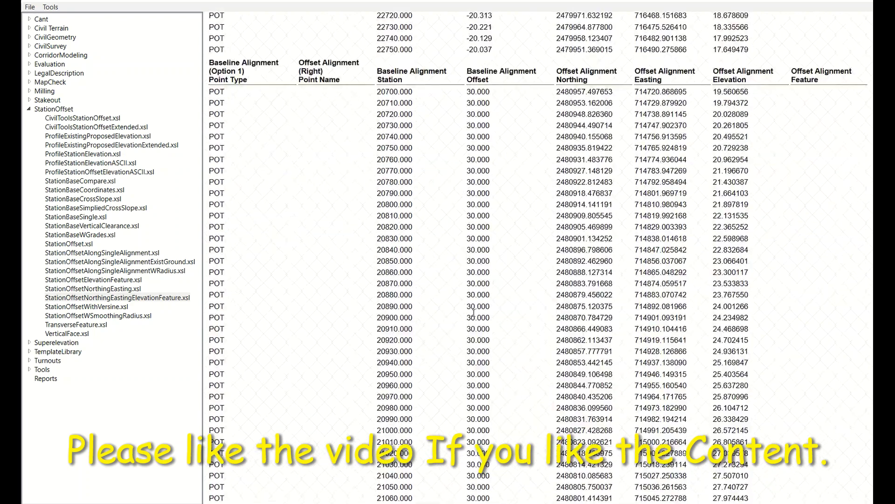
{"action": "scroll", "coordinate": [464, 317], "scroll_direction": "down", "scroll_amount": 5}
{"action": "scroll", "coordinate": [373, 298], "scroll_direction": "up", "scroll_amount": 5}
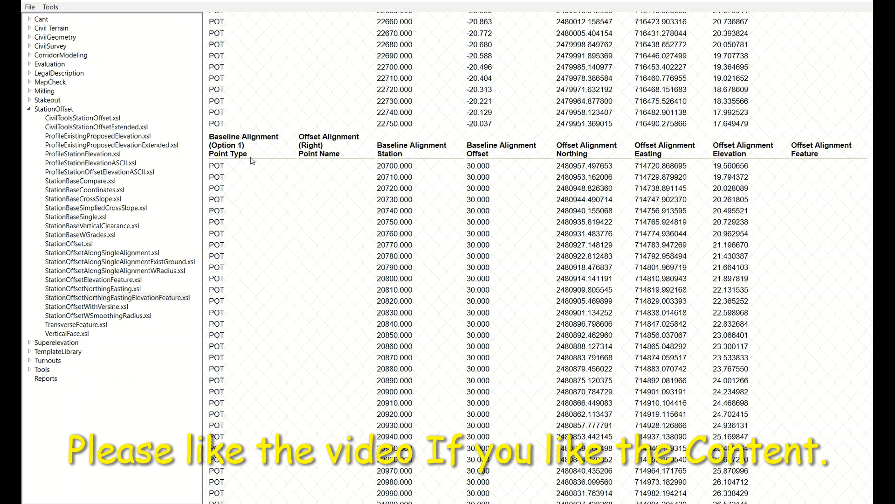
{"action": "scroll", "coordinate": [252, 163], "scroll_direction": "down", "scroll_amount": 11}
{"action": "scroll", "coordinate": [359, 306], "scroll_direction": "down", "scroll_amount": 12}
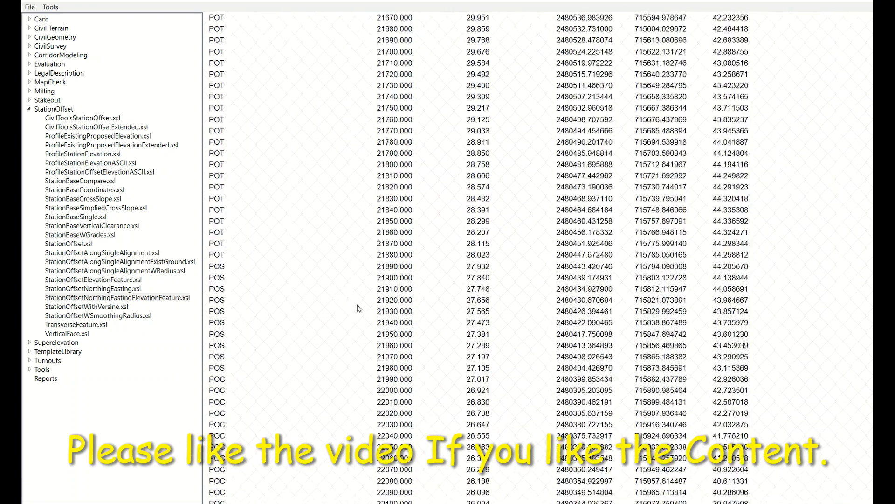
{"action": "scroll", "coordinate": [374, 325], "scroll_direction": "down", "scroll_amount": 20}
{"action": "scroll", "coordinate": [399, 373], "scroll_direction": "up", "scroll_amount": 15}
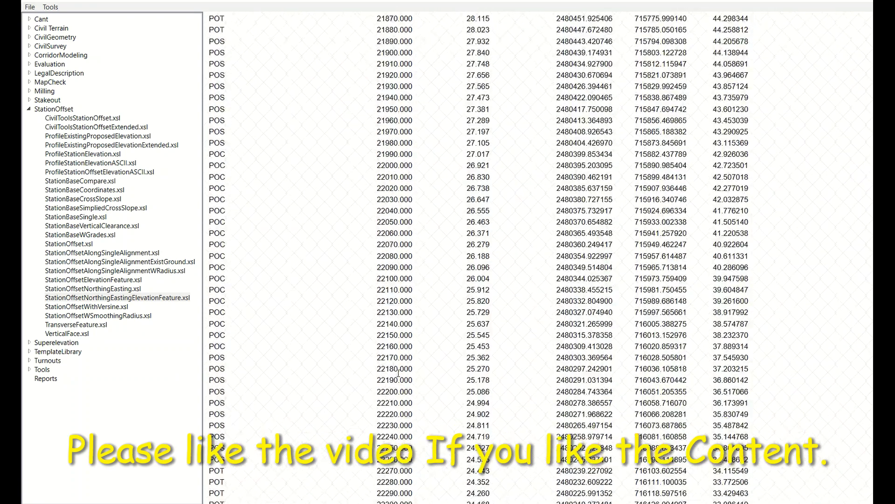
{"action": "scroll", "coordinate": [398, 373], "scroll_direction": "up", "scroll_amount": 20}
{"action": "scroll", "coordinate": [398, 373], "scroll_direction": "up", "scroll_amount": 20}
{"action": "scroll", "coordinate": [399, 373], "scroll_direction": "down", "scroll_amount": 7}
{"action": "scroll", "coordinate": [405, 364], "scroll_direction": "down", "scroll_amount": 1}
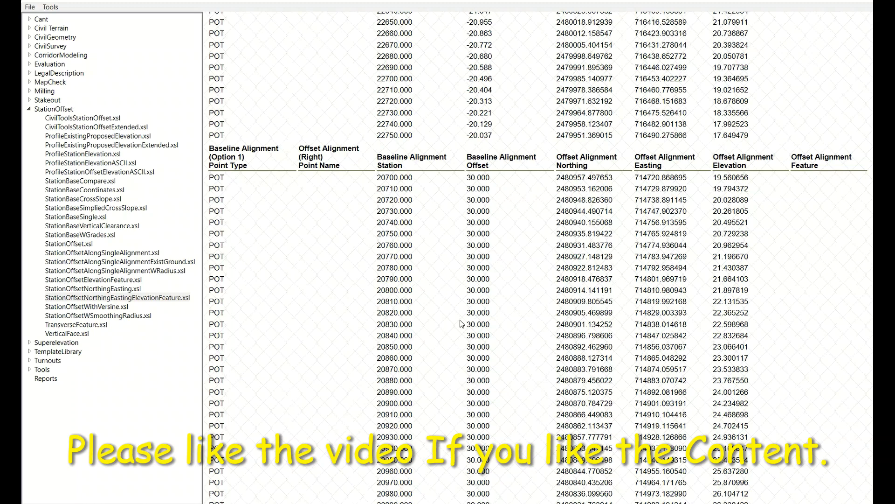
Highlight a 30.000 right offset value and continue reviewing the right offset table.
{"action": "double_click", "coordinate": [469, 181]}
{"action": "left_click", "coordinate": [477, 193]}
{"action": "scroll", "coordinate": [455, 264], "scroll_direction": "up", "scroll_amount": 8}
{"action": "scroll", "coordinate": [463, 242], "scroll_direction": "up", "scroll_amount": 16}
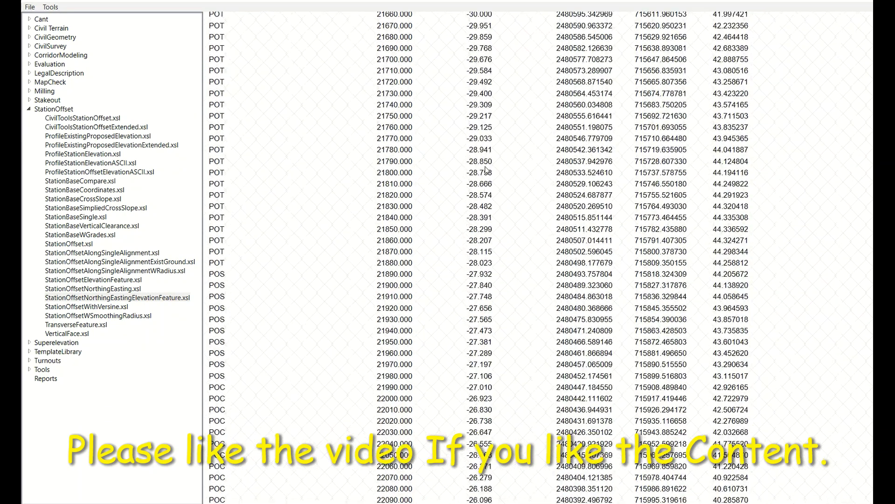
{"action": "scroll", "coordinate": [459, 261], "scroll_direction": "down", "scroll_amount": 17}
{"action": "scroll", "coordinate": [471, 289], "scroll_direction": "down", "scroll_amount": 20}
{"action": "scroll", "coordinate": [480, 306], "scroll_direction": "down", "scroll_amount": 8}
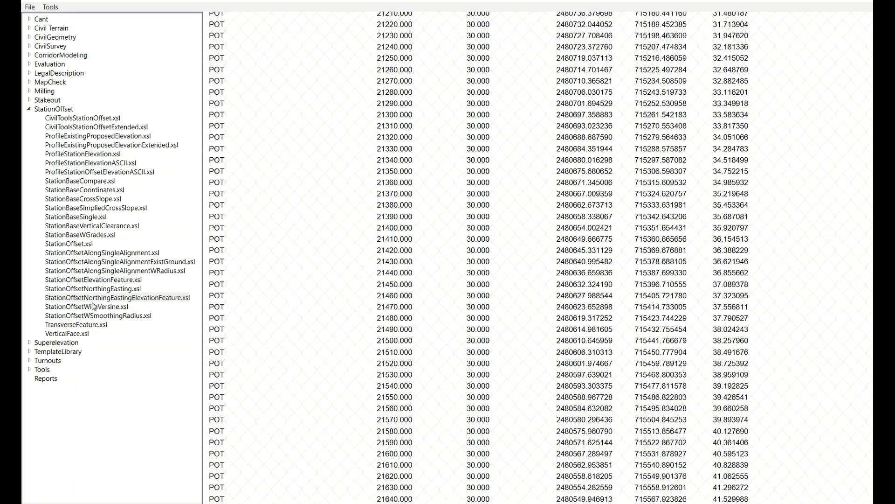
View StationOffsetNorthingEasting.xsl, return to the elevation feature report, then close the browser.
{"action": "left_click", "coordinate": [111, 285]}
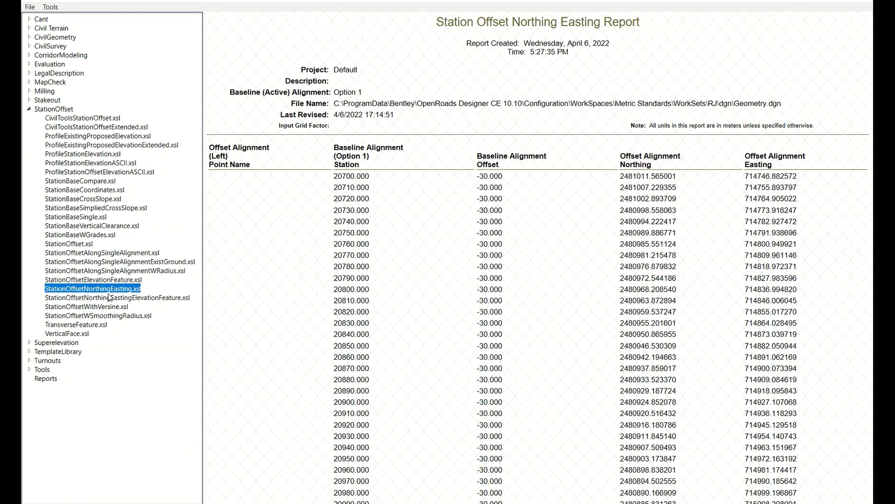
{"action": "left_click", "coordinate": [94, 298]}
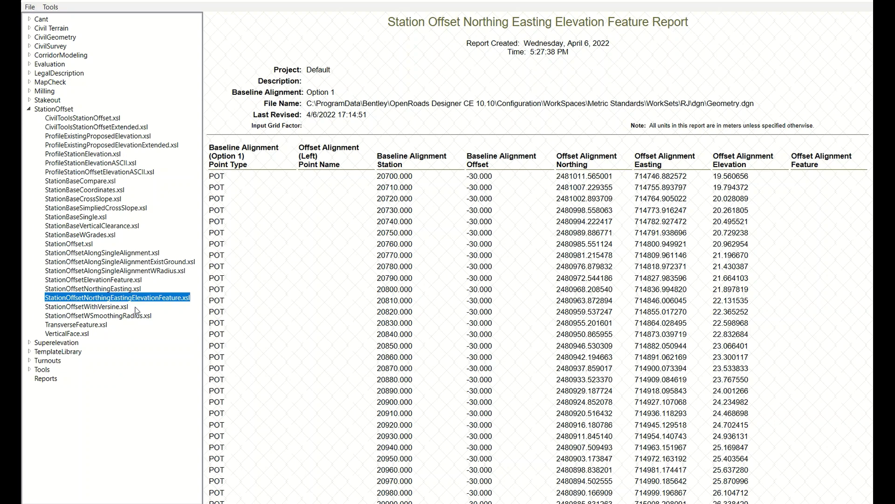
{"action": "left_click", "coordinate": [864, 4]}
{"action": "left_click", "coordinate": [75, 49]}
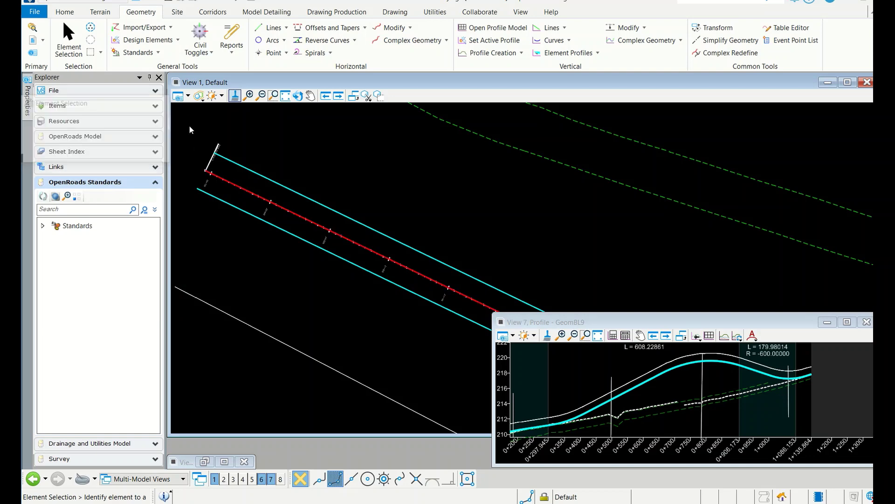
Select the Option 1 baseline alignment in plan and drop down the Geometry Reports list.
{"action": "scroll", "coordinate": [264, 230], "scroll_direction": "down", "scroll_amount": 2}
{"action": "scroll", "coordinate": [268, 242], "scroll_direction": "up", "scroll_amount": 1}
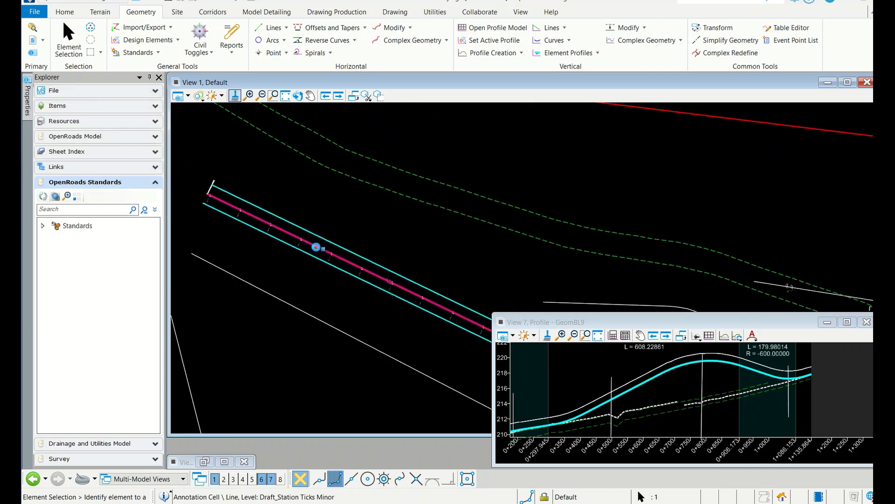
{"action": "left_click", "coordinate": [313, 247]}
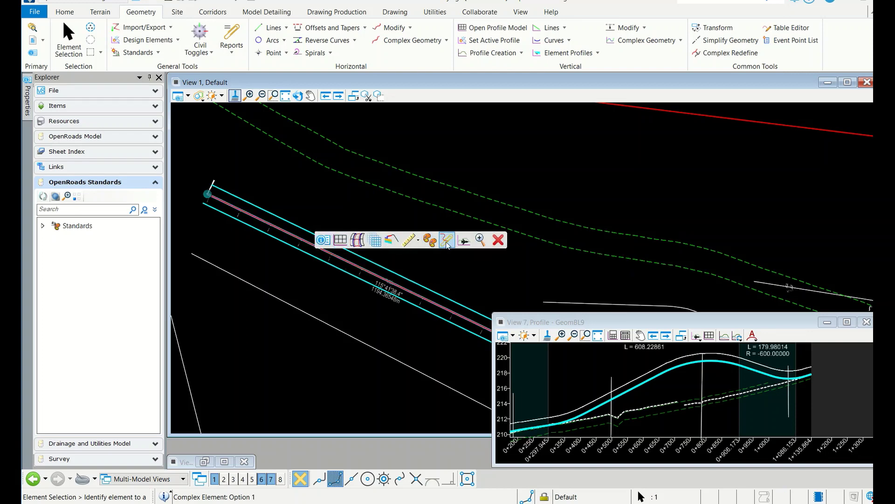
{"action": "mouse_move", "coordinate": [430, 240]}
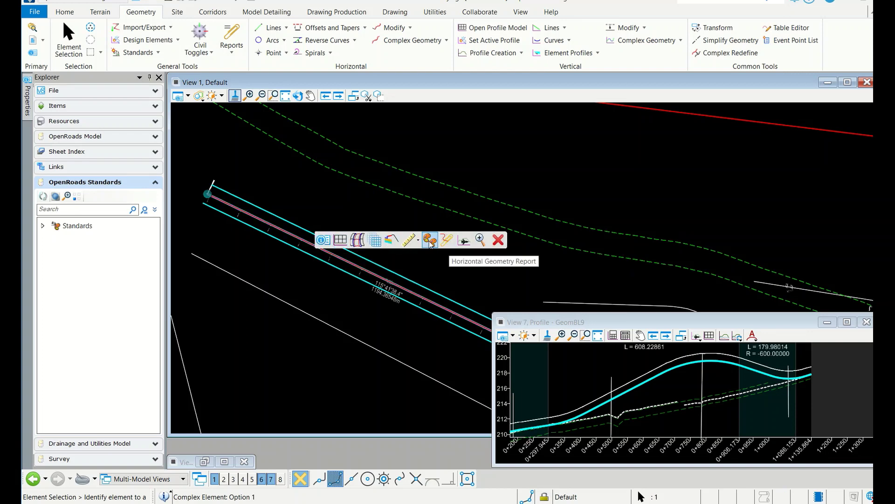
{"action": "left_click", "coordinate": [232, 46]}
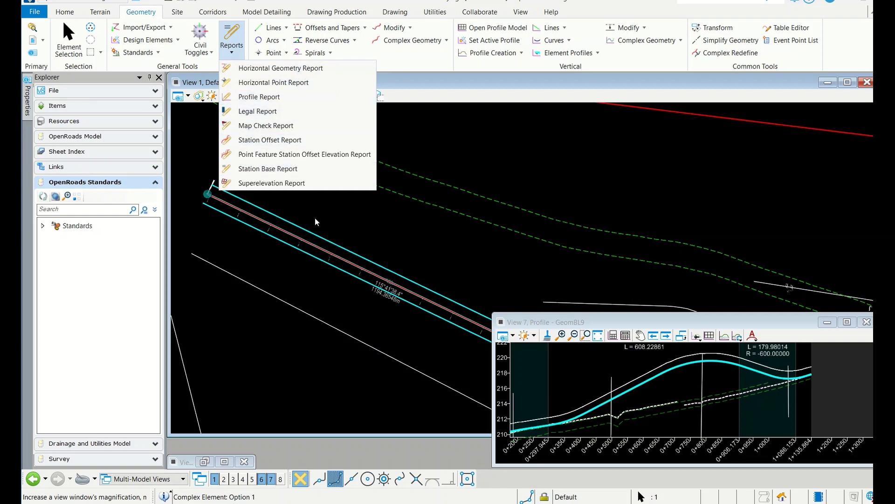
Zoom out and back in on the Option 1 alignment curves and their radius annotations.
{"action": "scroll", "coordinate": [329, 219], "scroll_direction": "down", "scroll_amount": 2}
{"action": "scroll", "coordinate": [317, 217], "scroll_direction": "down", "scroll_amount": 2}
{"action": "scroll", "coordinate": [294, 219], "scroll_direction": "down", "scroll_amount": 3}
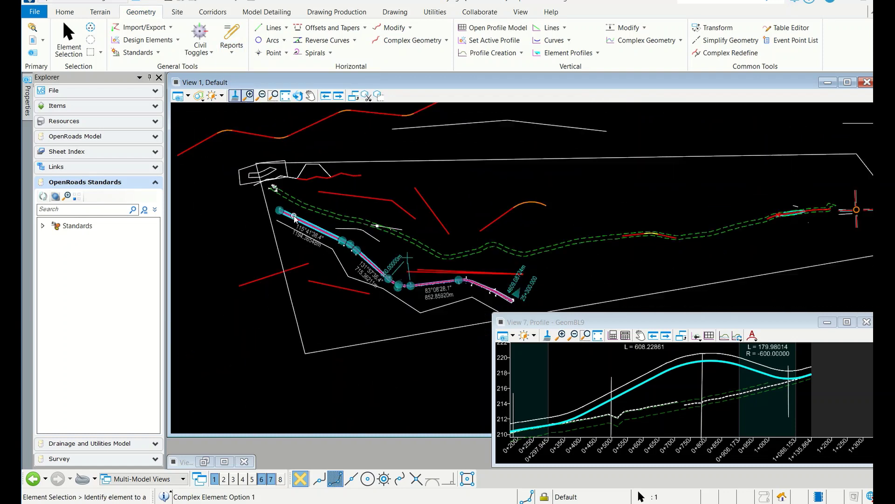
{"action": "scroll", "coordinate": [389, 279], "scroll_direction": "up", "scroll_amount": 2}
{"action": "scroll", "coordinate": [365, 256], "scroll_direction": "up", "scroll_amount": 2}
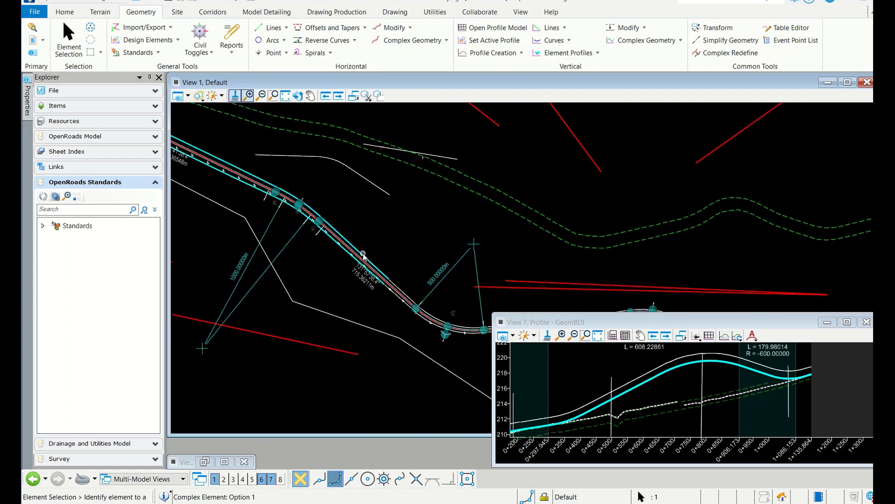